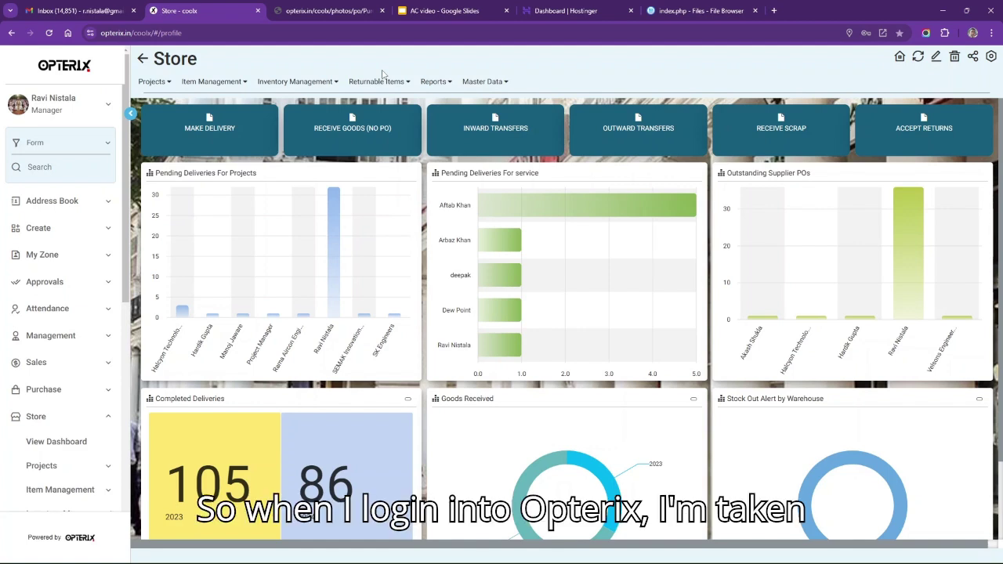
Open the Purchase dashboard to view it in place of the Store dashboard.
{"action": "left_click_drag", "start_coordinate": [207, 63], "coordinate": [156, 68]}
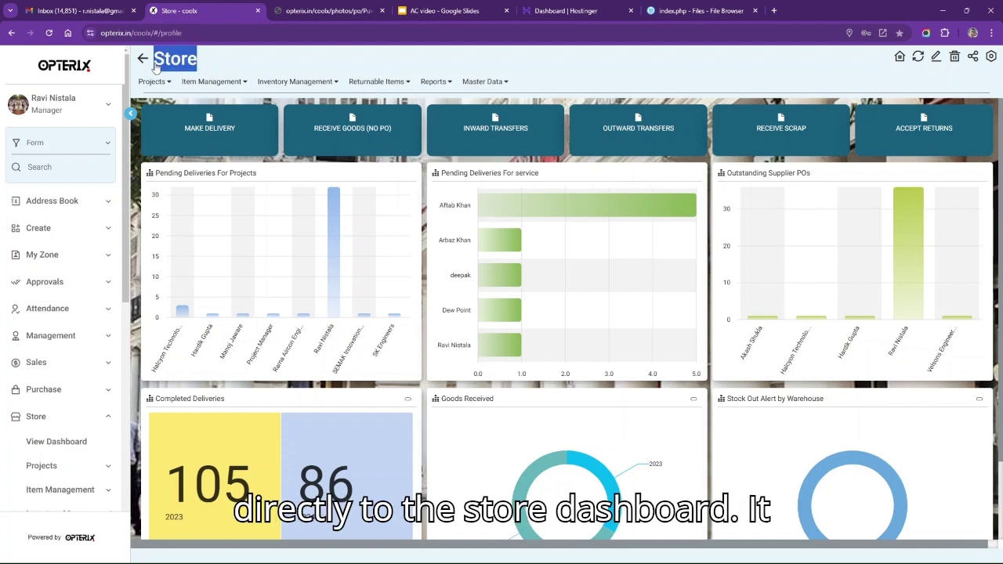
{"action": "left_click", "coordinate": [197, 72]}
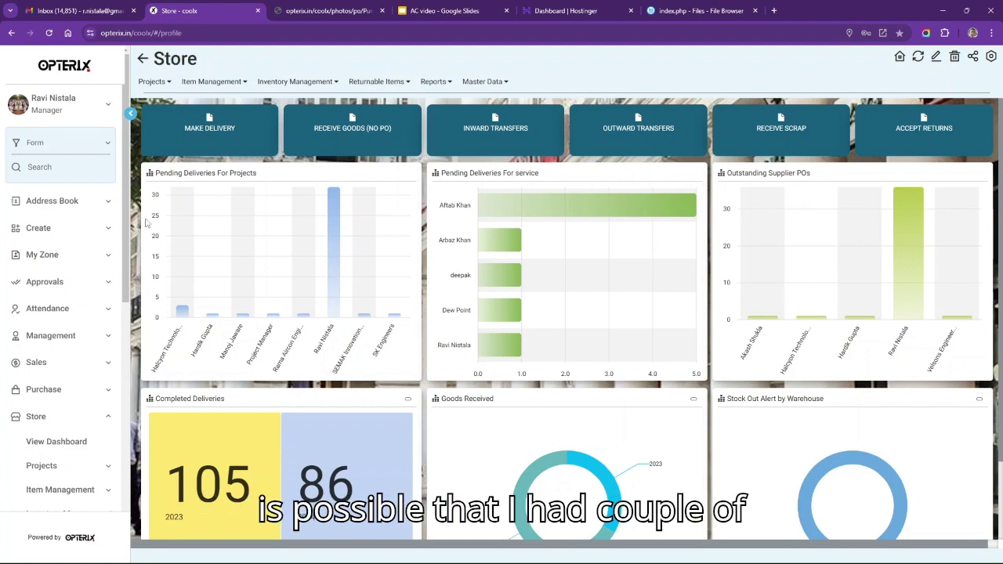
{"action": "left_click", "coordinate": [54, 392]}
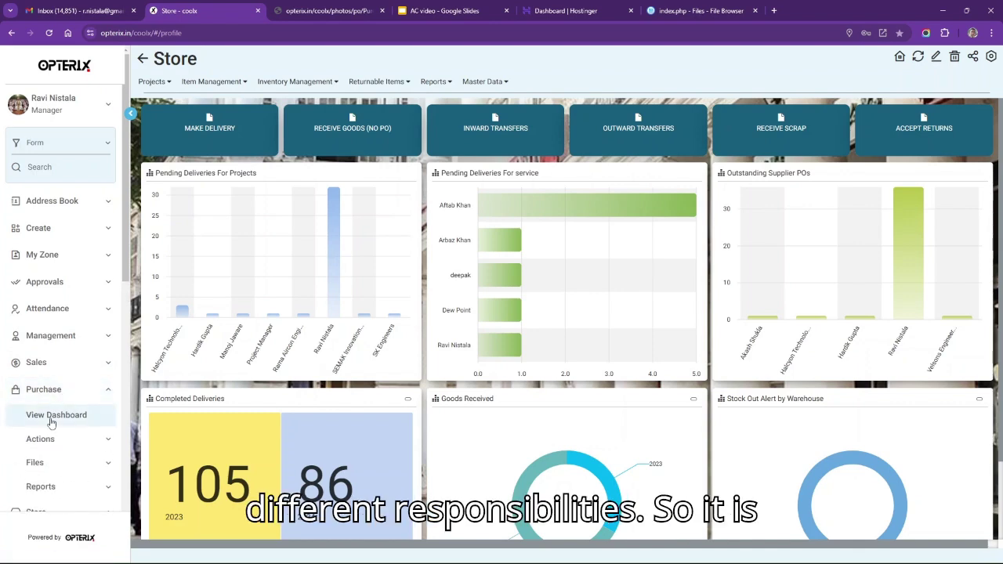
{"action": "left_click", "coordinate": [51, 415]}
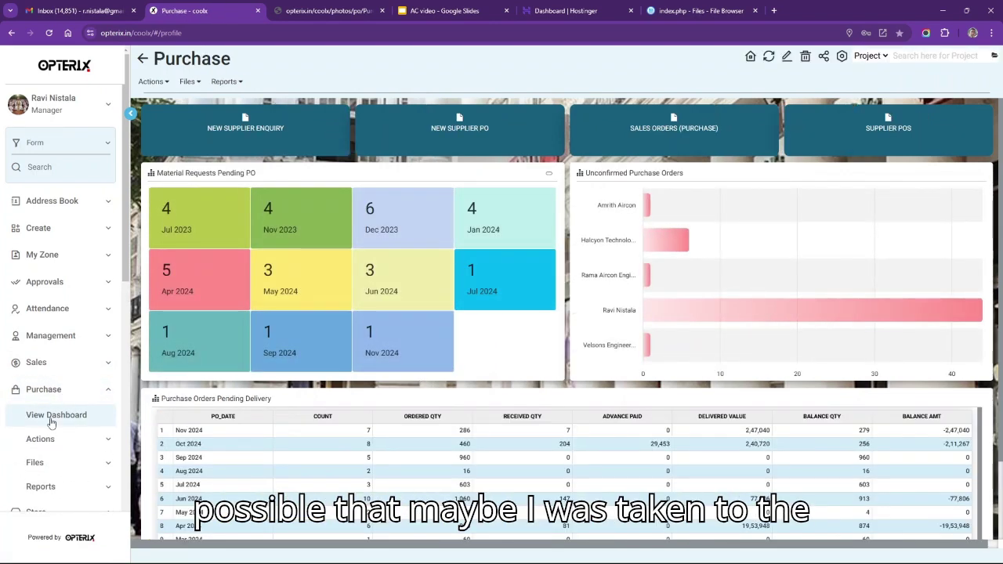
{"action": "left_click_drag", "start_coordinate": [230, 61], "coordinate": [156, 65]}
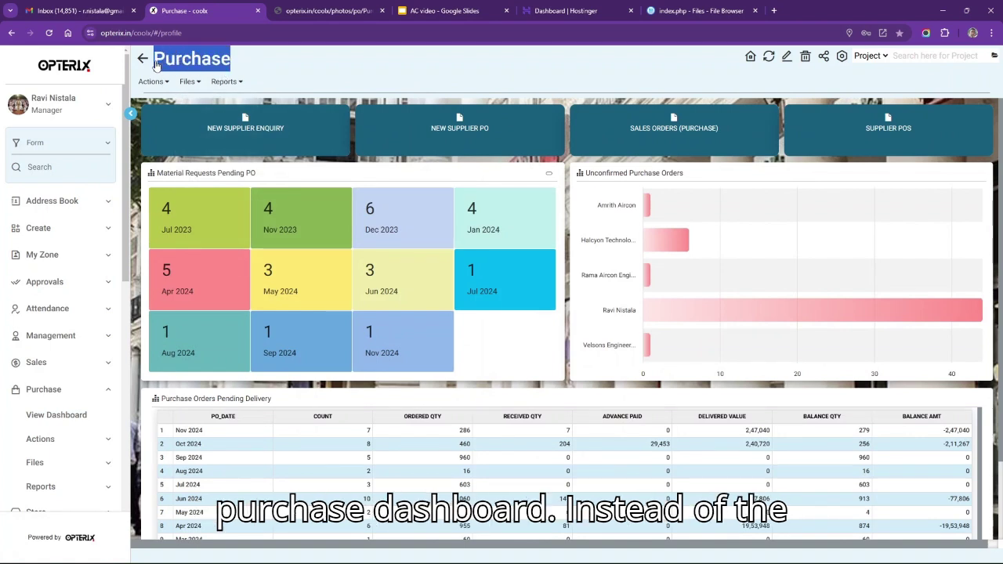
Return to the Store dashboard.
{"action": "left_click", "coordinate": [69, 400]}
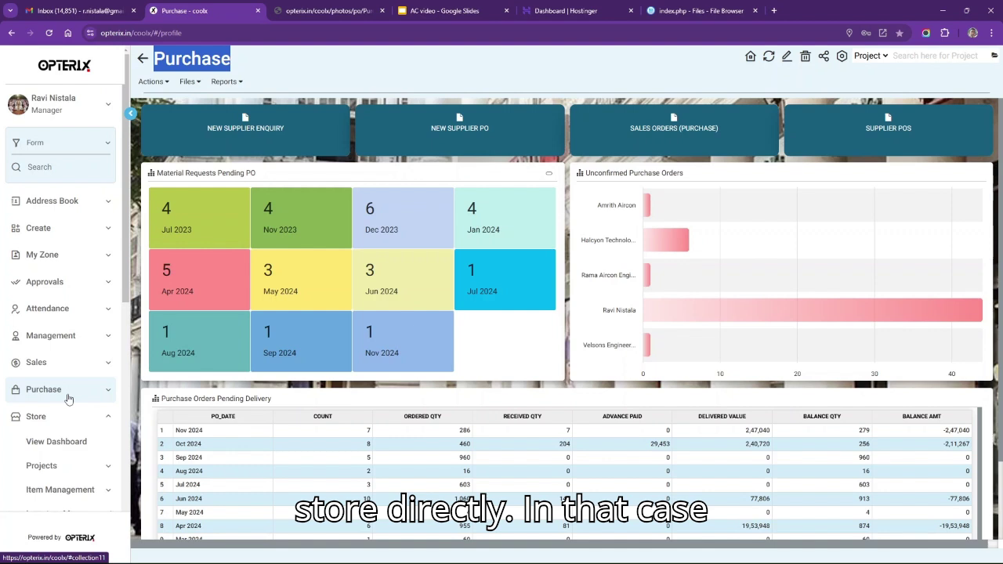
{"action": "left_click", "coordinate": [46, 394]}
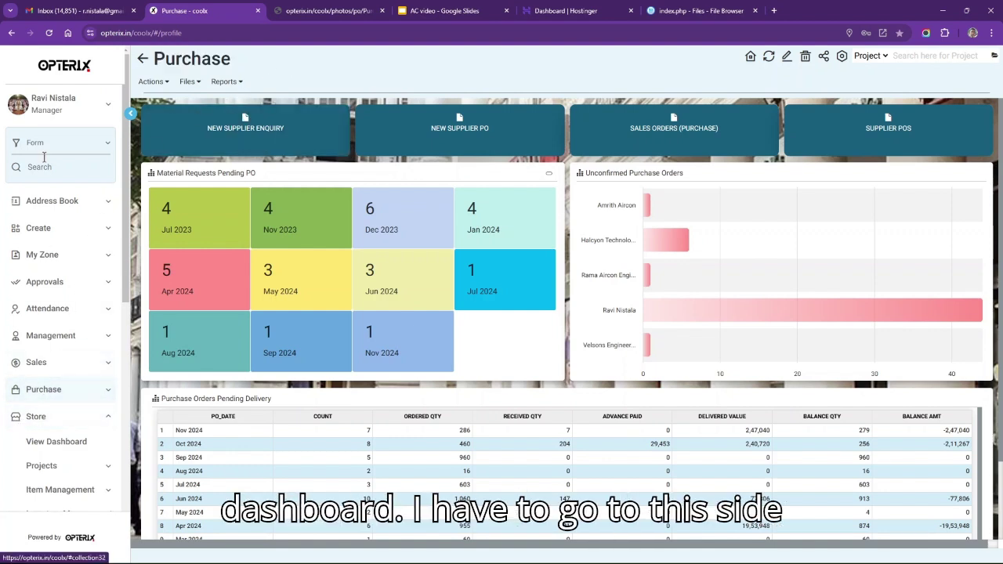
{"action": "left_click", "coordinate": [48, 442]}
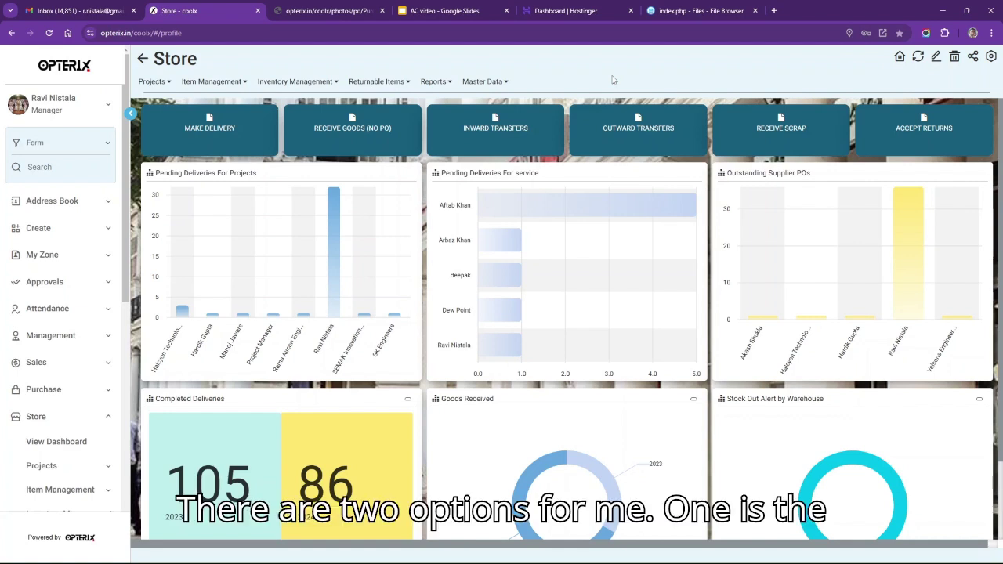
{"action": "left_click", "coordinate": [336, 81]}
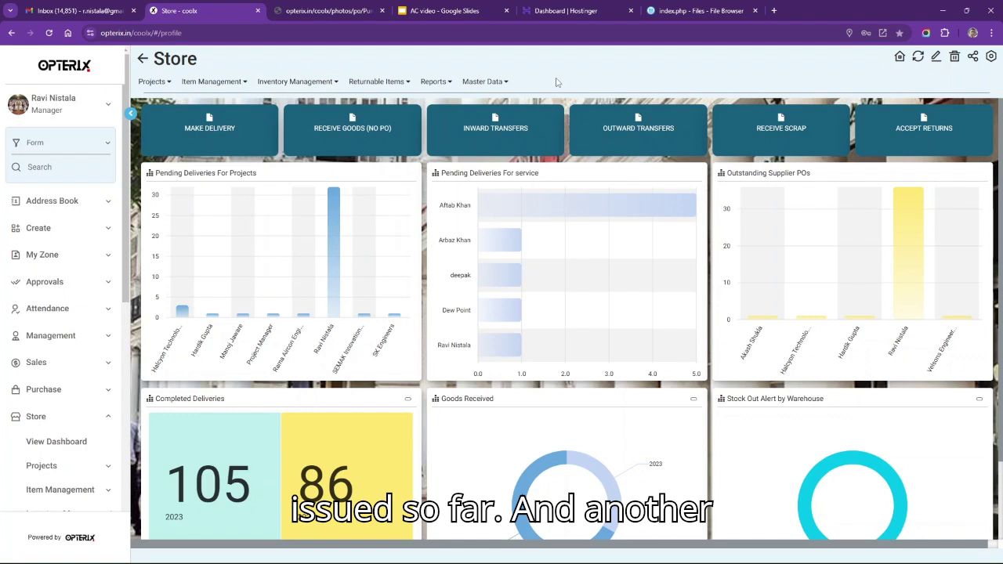
Open the supplier POs behind the tallest bar of the Outstanding Supplier POs chart.
{"action": "left_click_drag", "start_coordinate": [726, 173], "coordinate": [832, 178]}
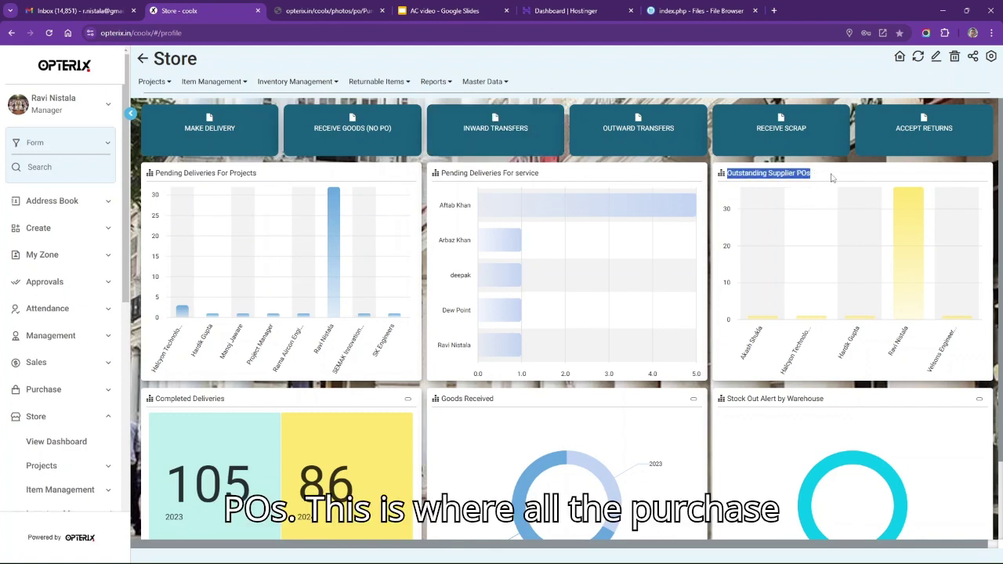
{"action": "left_click", "coordinate": [832, 177]}
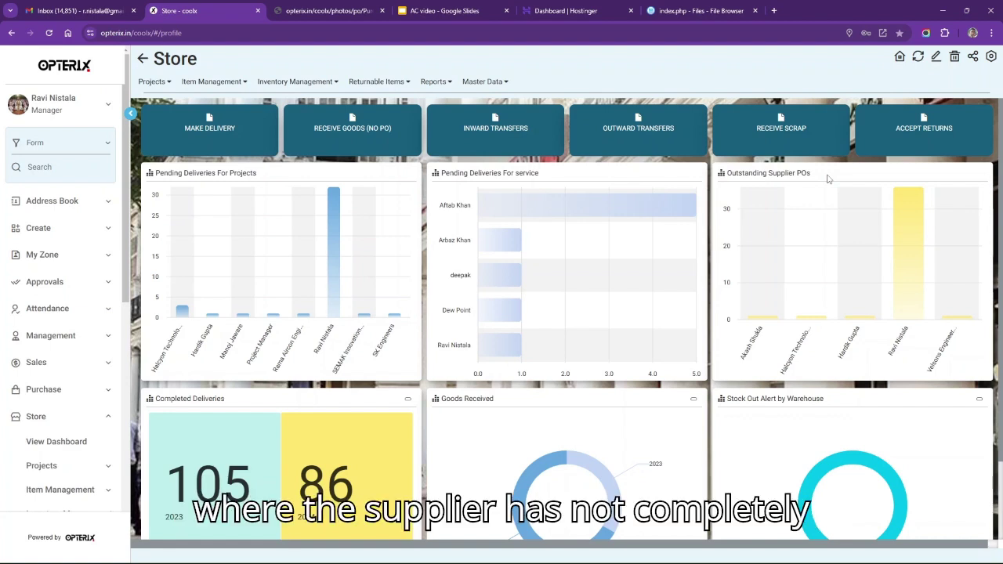
{"action": "left_click_drag", "start_coordinate": [820, 179], "coordinate": [729, 173]}
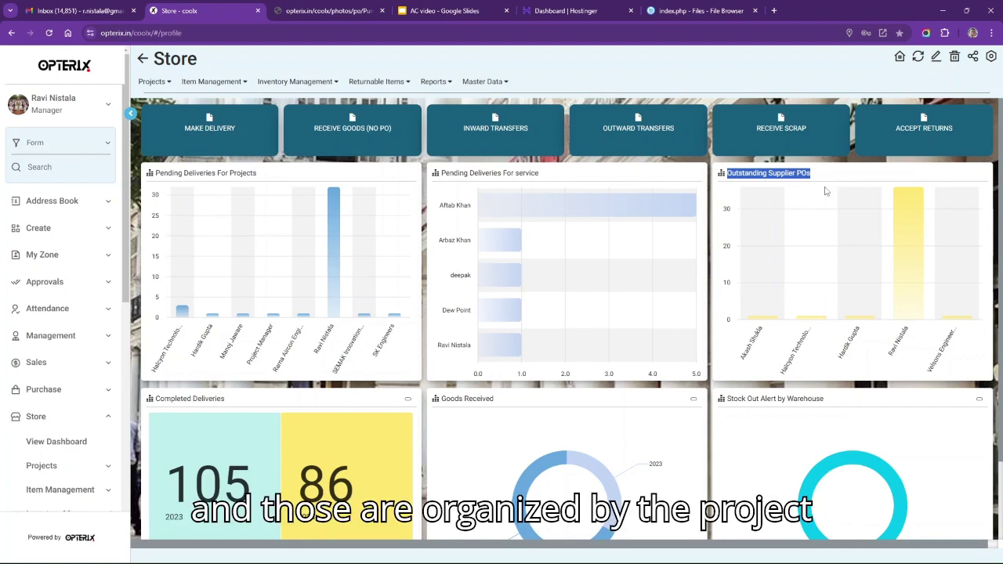
{"action": "left_click", "coordinate": [773, 334]}
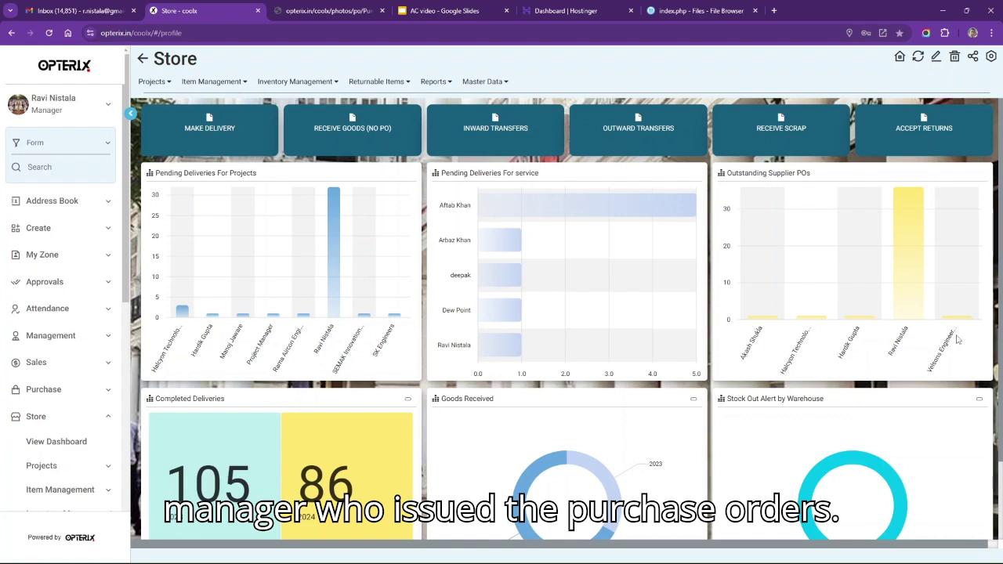
{"action": "mouse_move", "coordinate": [909, 229]}
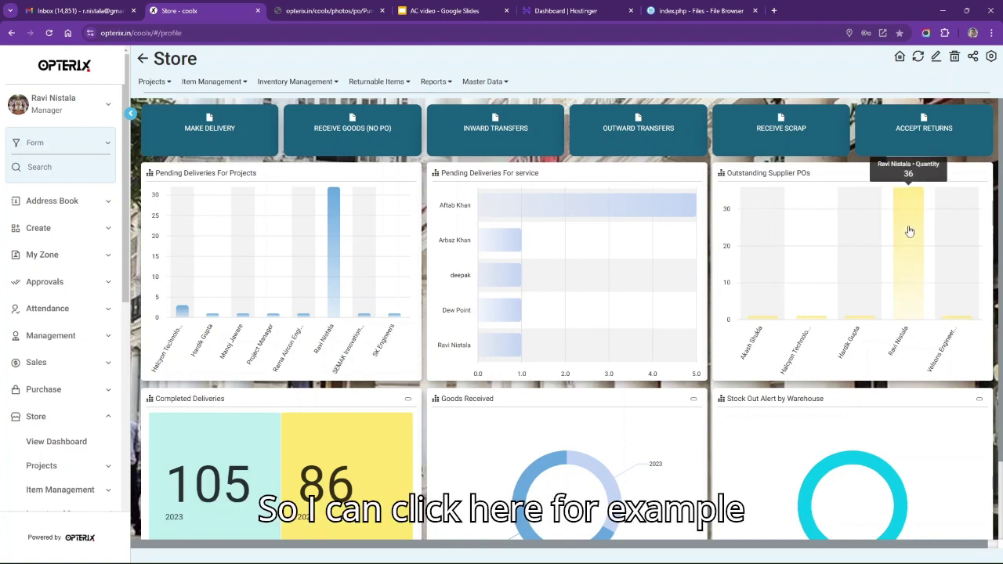
{"action": "left_click", "coordinate": [909, 231]}
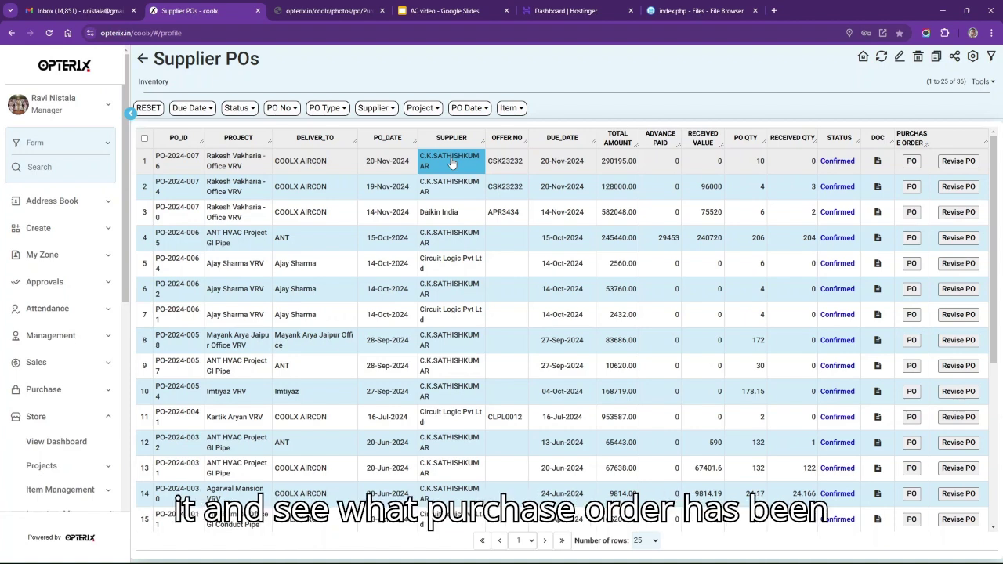
Select the first supplier PO, dated 20-Nov-2024, and open Receive Goods for its two ordered items.
{"action": "left_click", "coordinate": [178, 159]}
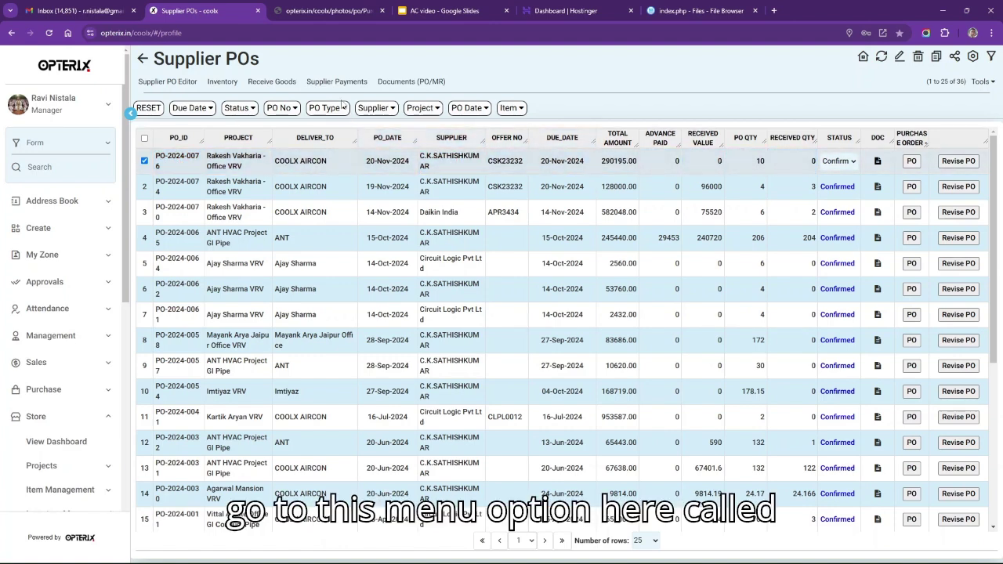
{"action": "left_click", "coordinate": [272, 82]}
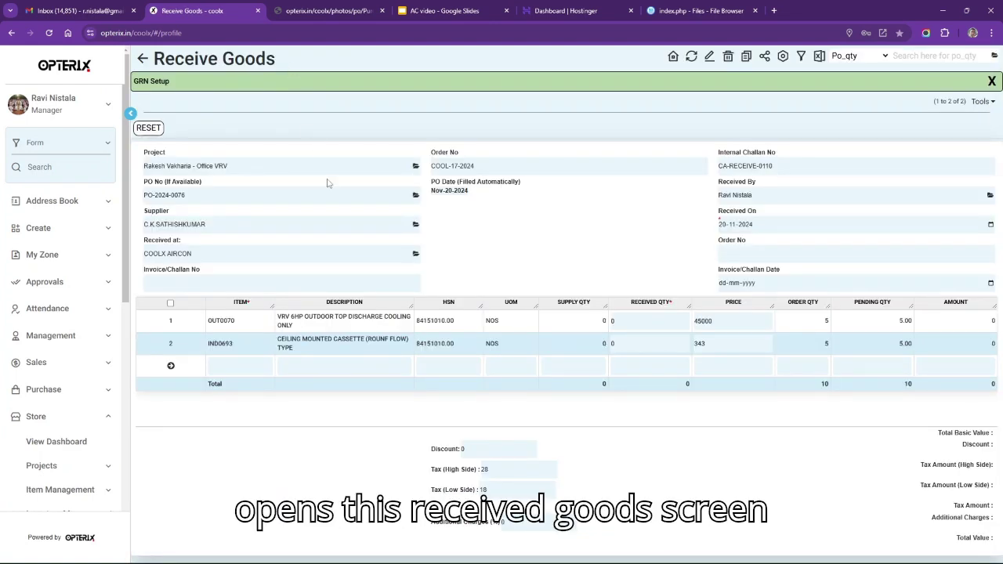
{"action": "left_click", "coordinate": [337, 315]}
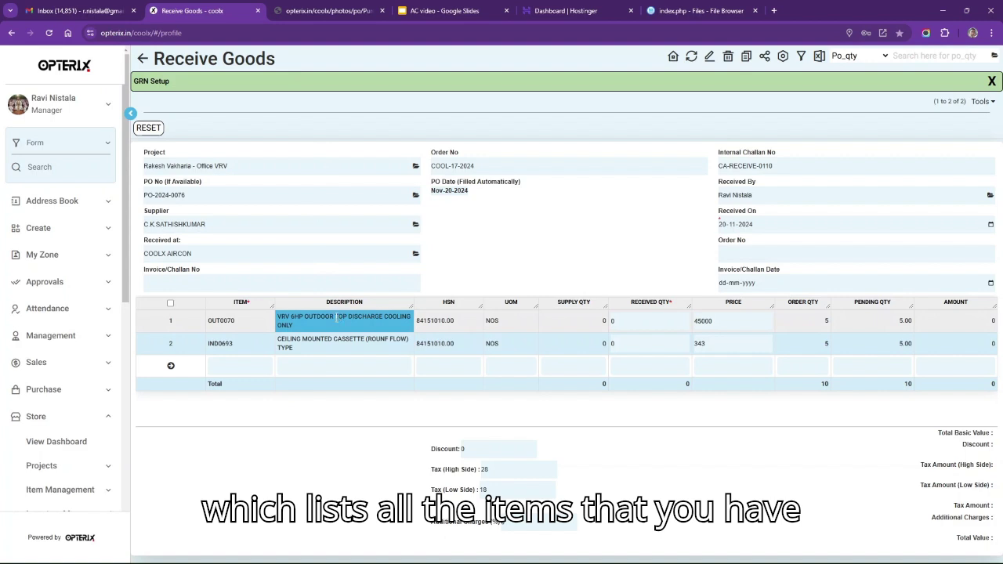
{"action": "left_click_drag", "start_coordinate": [354, 329], "coordinate": [354, 350]}
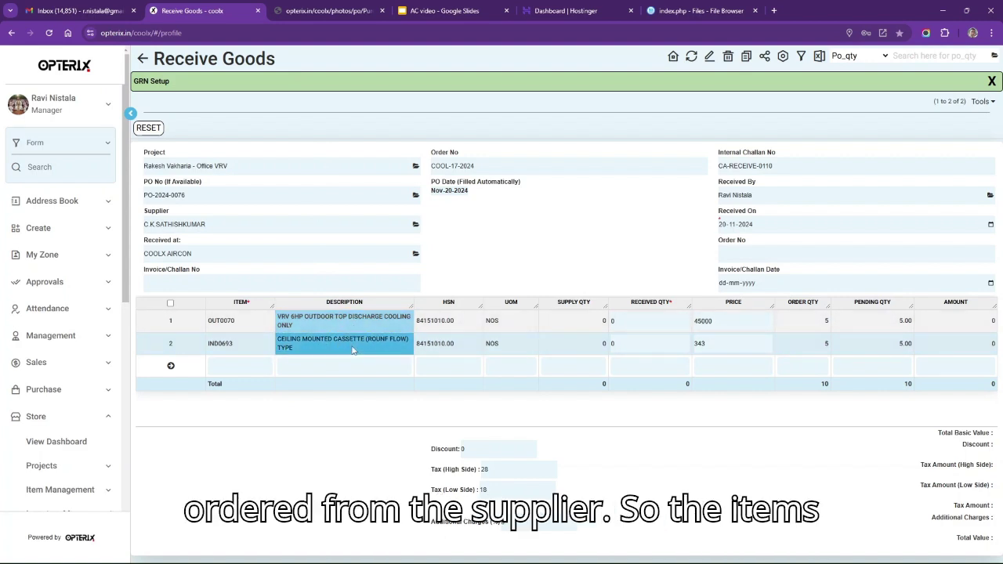
{"action": "scroll", "coordinate": [354, 331], "scroll_direction": "down", "scroll_amount": 1}
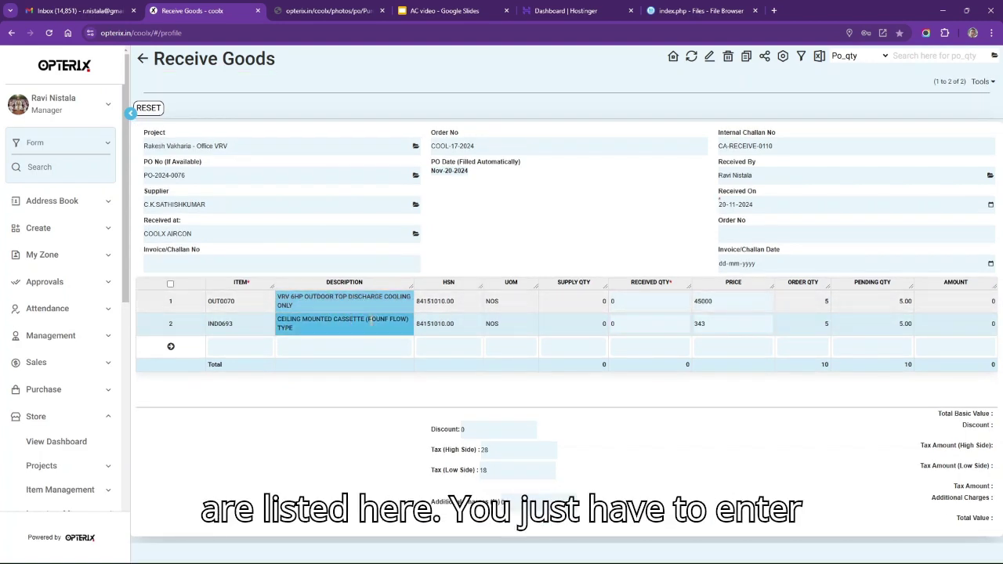
Examine the received quantity, price, order quantity and pending quantity of the ordered items.
{"action": "left_click", "coordinate": [636, 300]}
{"action": "left_click", "coordinate": [632, 321]}
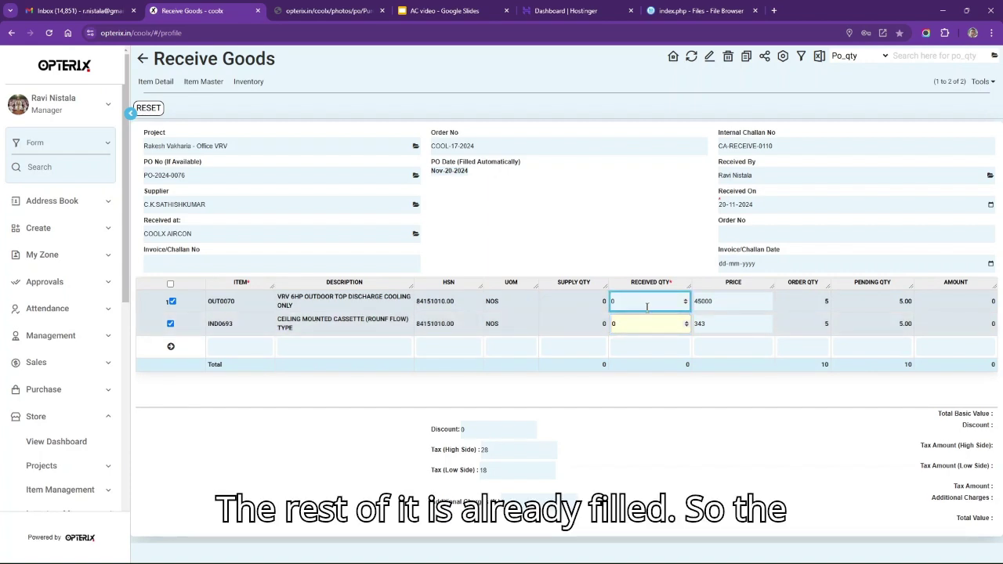
{"action": "left_click", "coordinate": [735, 300]}
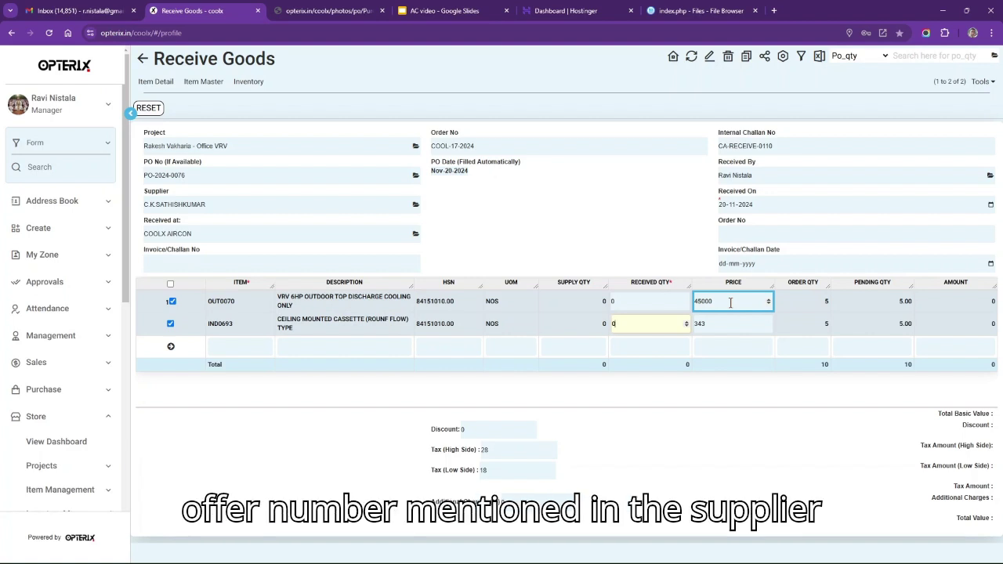
{"action": "left_click", "coordinate": [730, 302]}
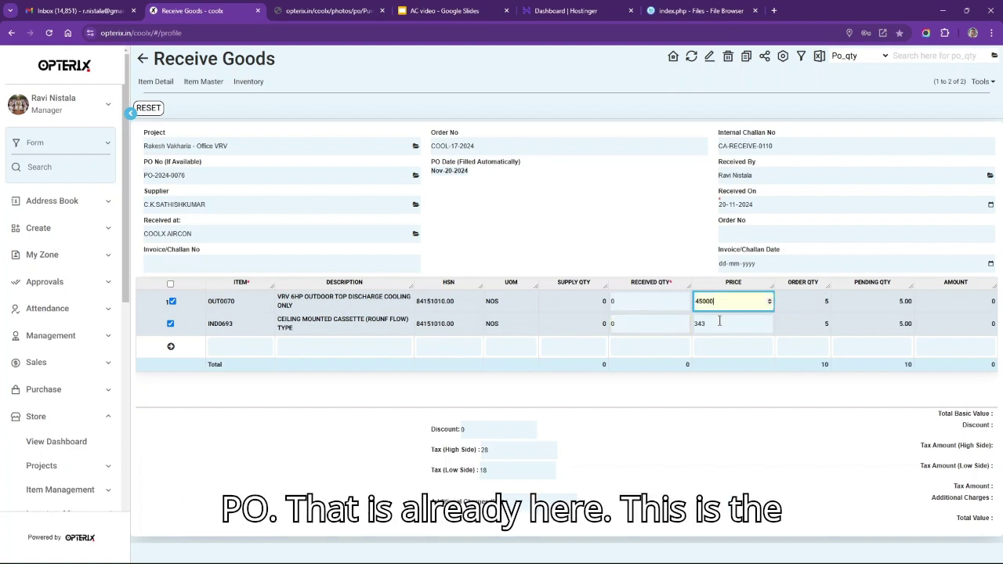
{"action": "left_click", "coordinate": [720, 323]}
{"action": "left_click", "coordinate": [731, 303]}
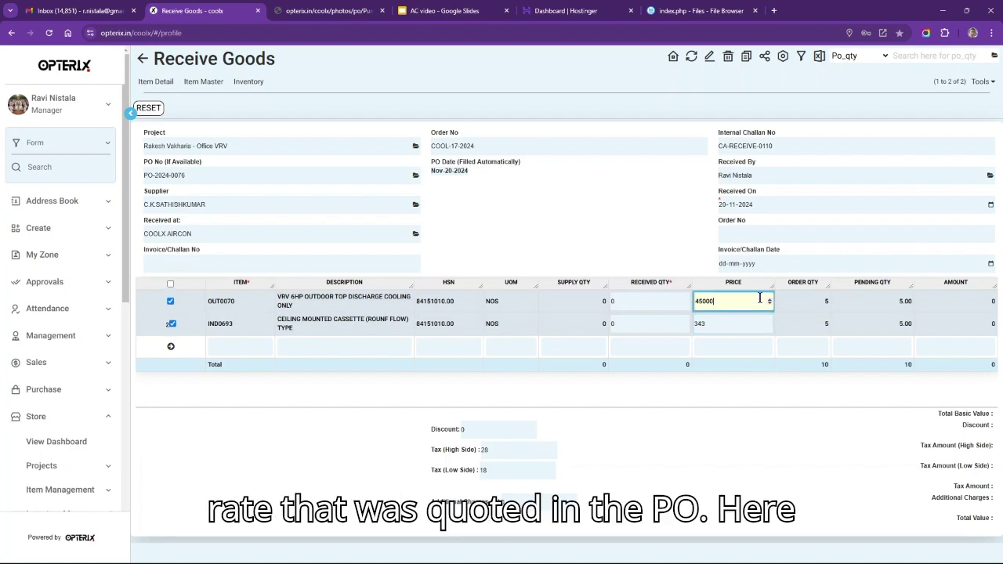
{"action": "left_click", "coordinate": [801, 298]}
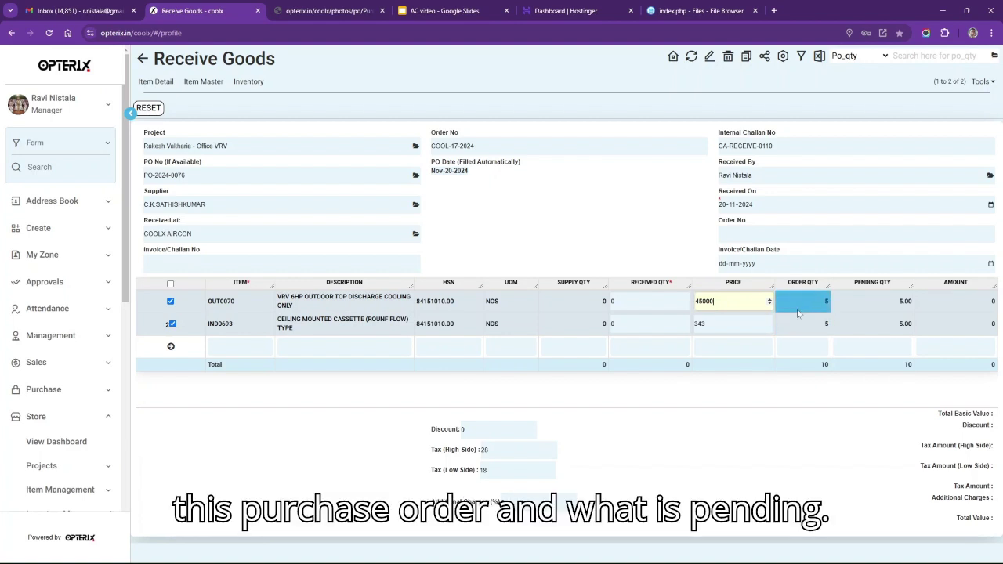
{"action": "left_click", "coordinate": [868, 312]}
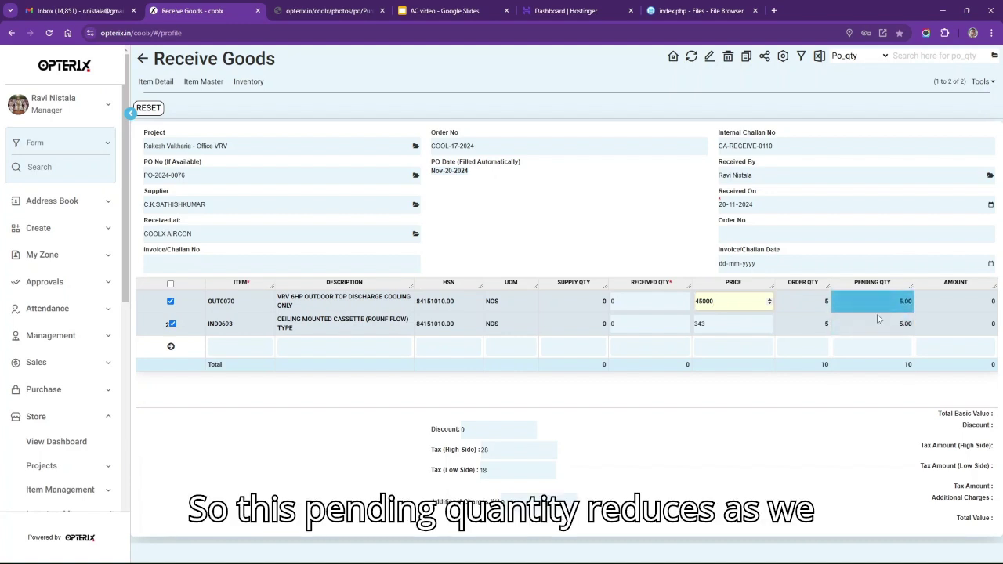
Set the received quantity to 3 for both the VRV outdoor unit and the ceiling mounted cassette, and save the goods receipt.
{"action": "left_click", "coordinate": [658, 307]}
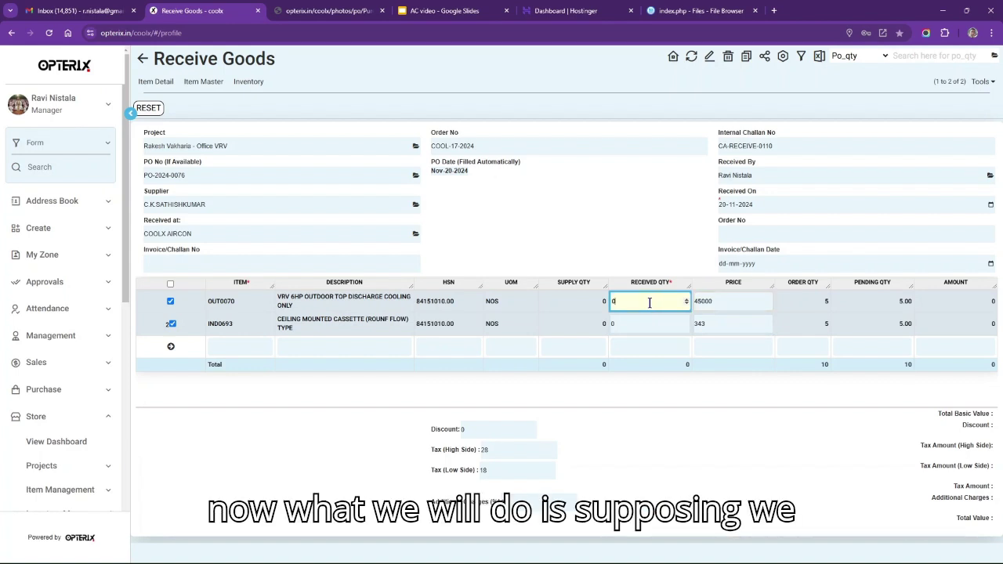
{"action": "type", "text": "3"}
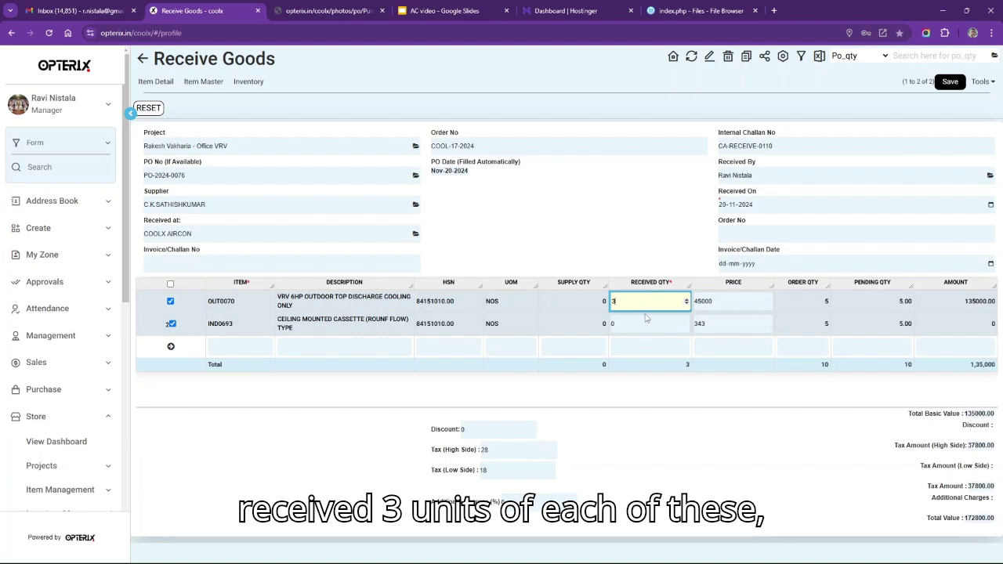
{"action": "left_click", "coordinate": [648, 322]}
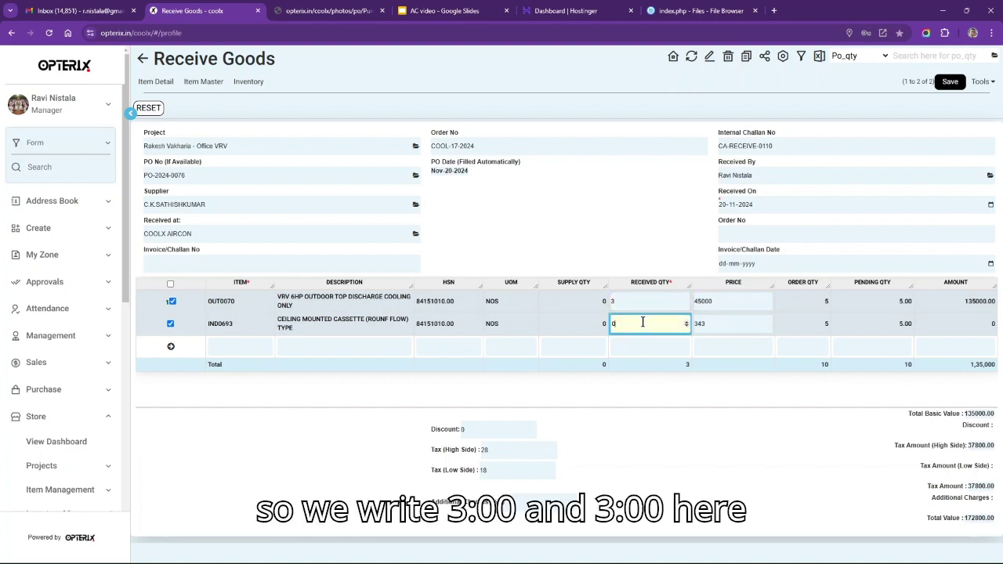
{"action": "type", "text": "3"}
{"action": "left_click", "coordinate": [635, 303]}
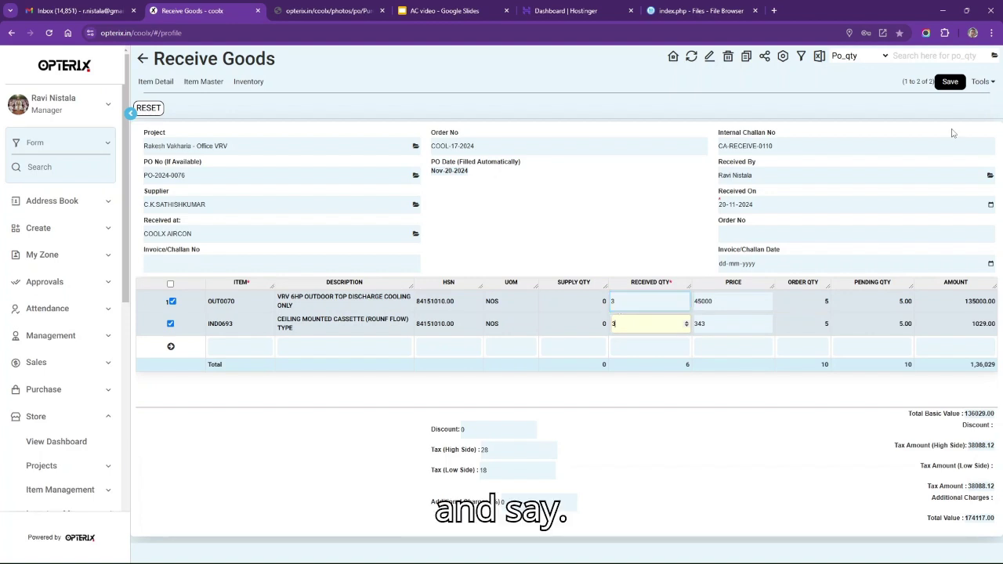
{"action": "left_click", "coordinate": [948, 83]}
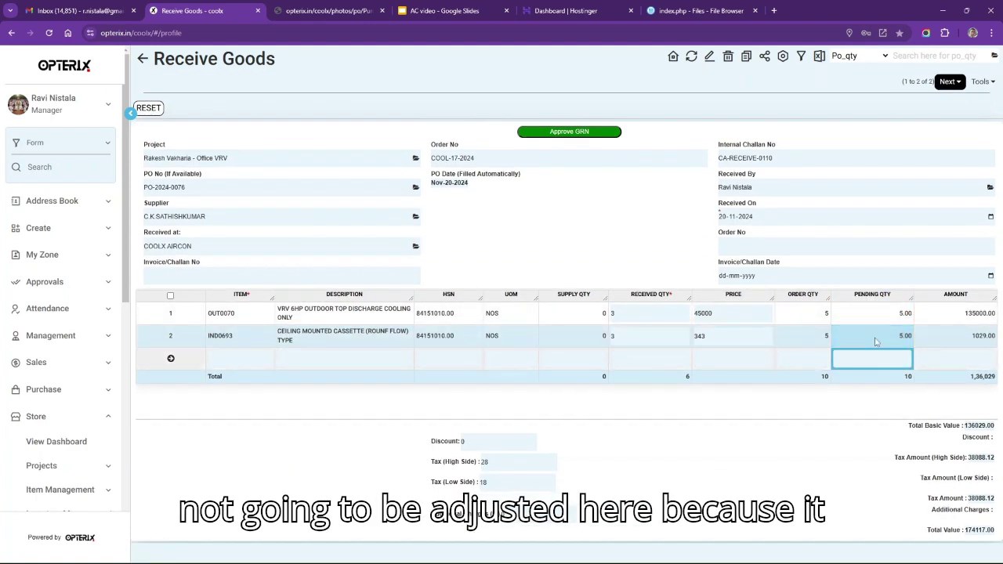
Check the pending, supply and received quantities of the items on the saved goods receipt.
{"action": "left_click", "coordinate": [876, 309]}
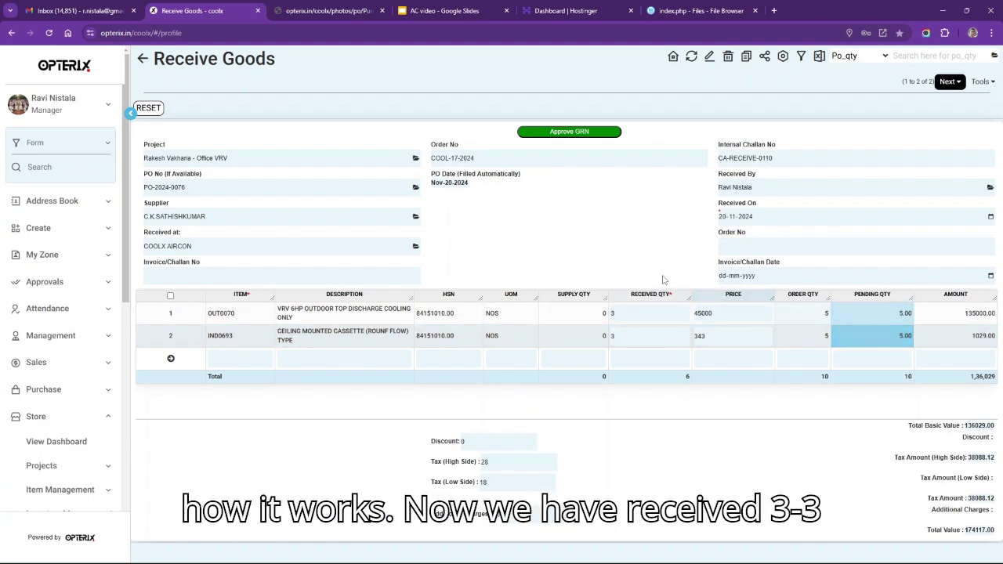
{"action": "left_click", "coordinate": [631, 314]}
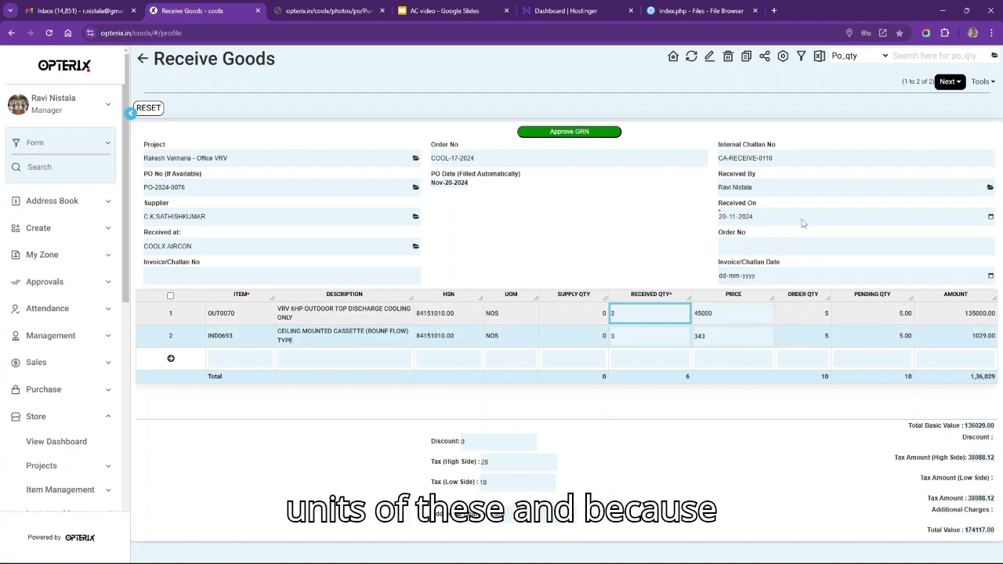
{"action": "left_click", "coordinate": [830, 204]}
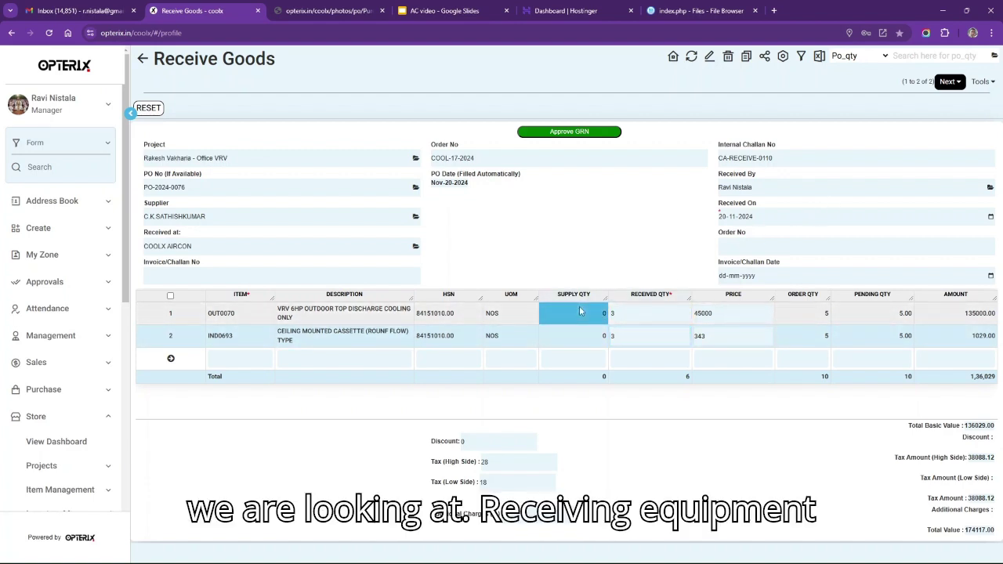
{"action": "left_click", "coordinate": [659, 315]}
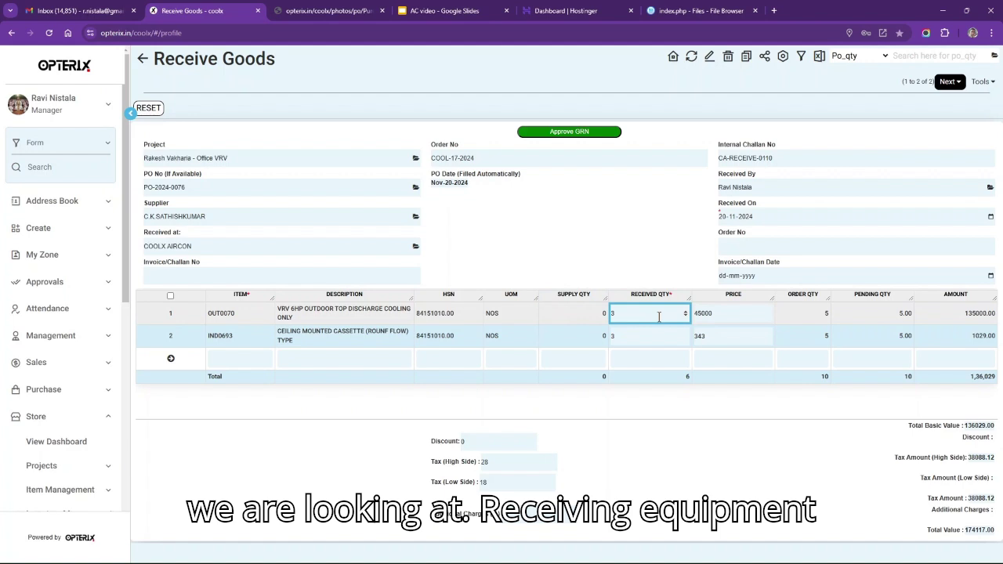
Open serial number entry for the items on the saved goods receipt.
{"action": "left_click", "coordinate": [891, 150]}
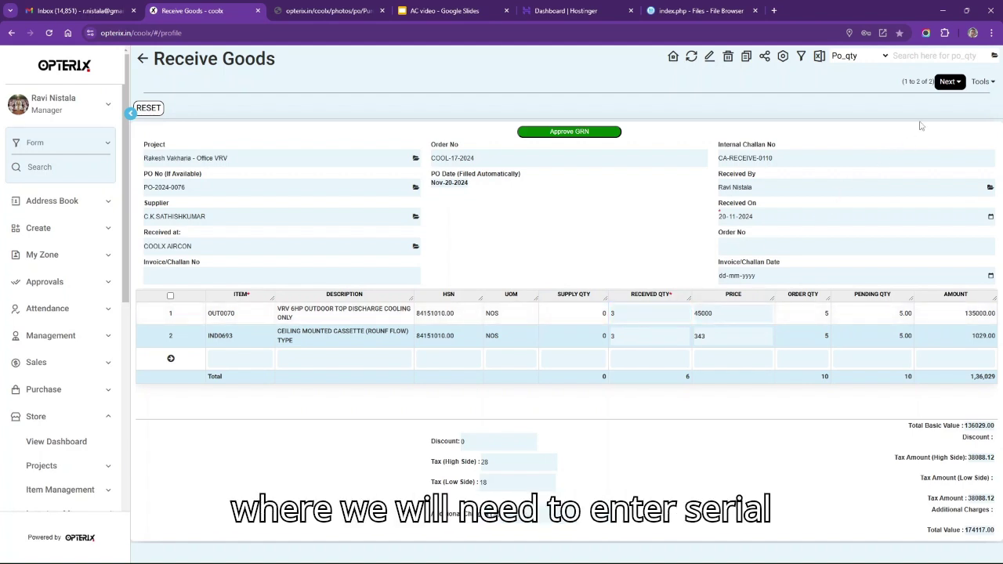
{"action": "left_click", "coordinate": [948, 83]}
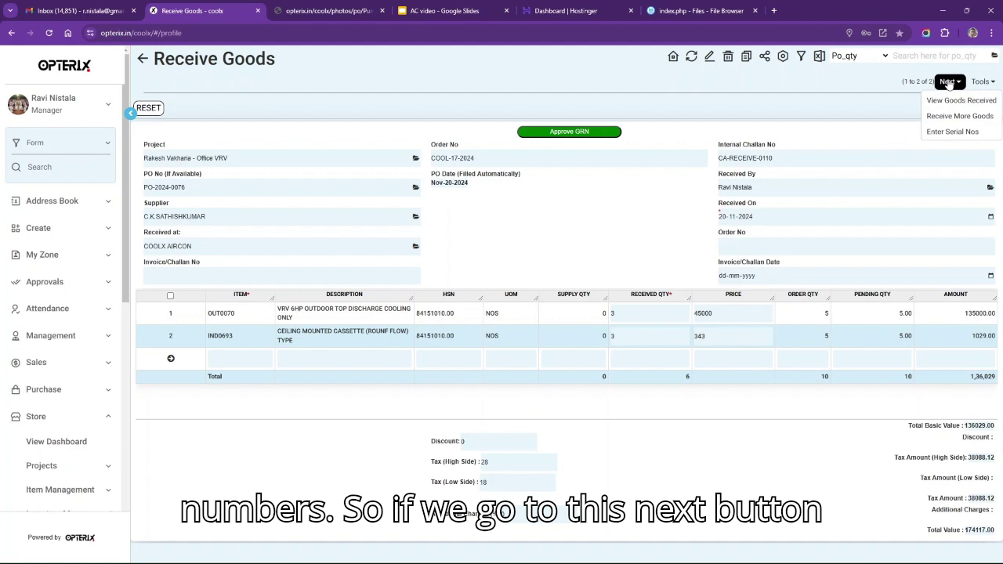
{"action": "left_click", "coordinate": [963, 132]}
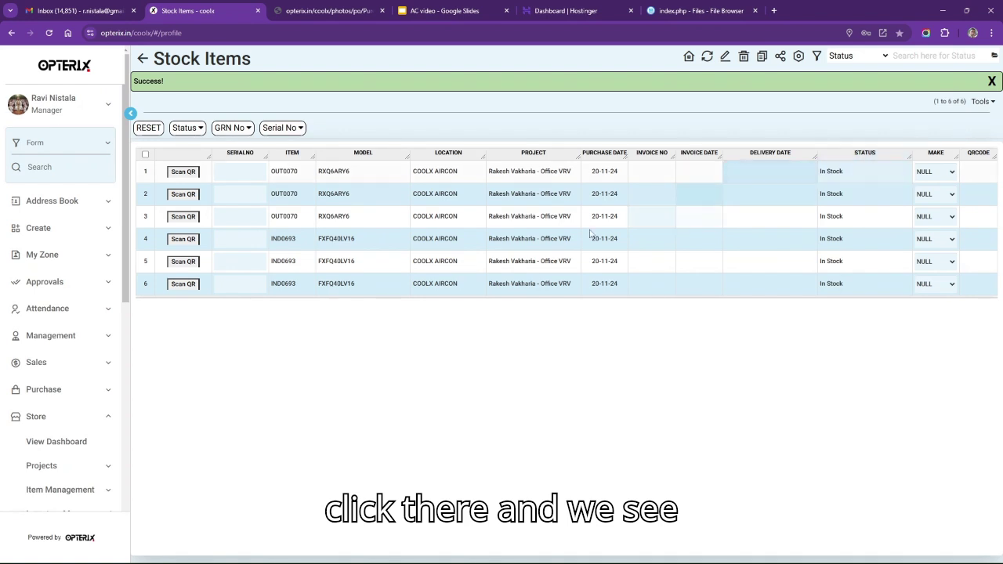
Enter serial numbers 333330 to 333332 for the OUT0070 units and 5555551 to 5555553 for the IND0693 units, and save the stock items.
{"action": "left_click", "coordinate": [235, 172]}
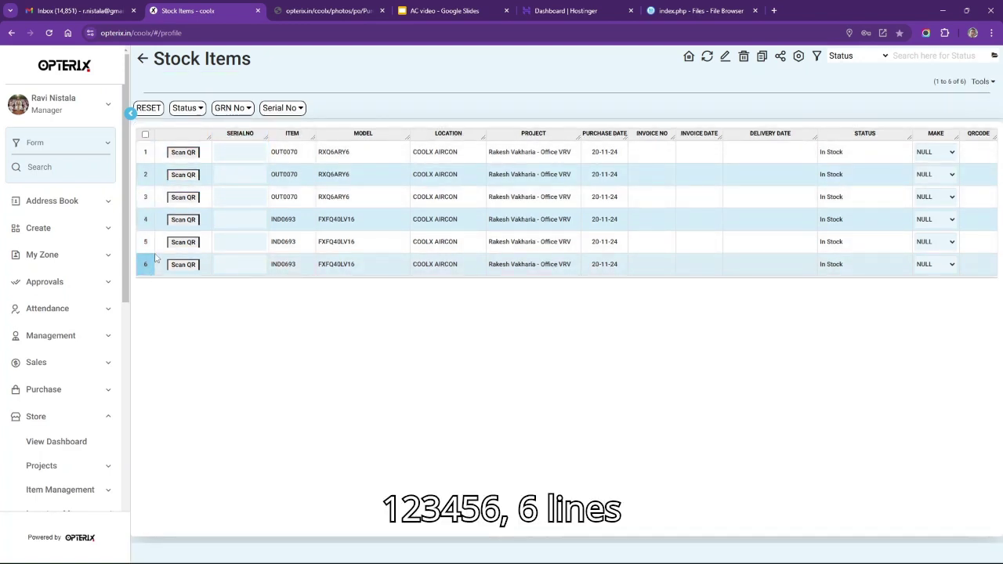
{"action": "left_click", "coordinate": [239, 154]}
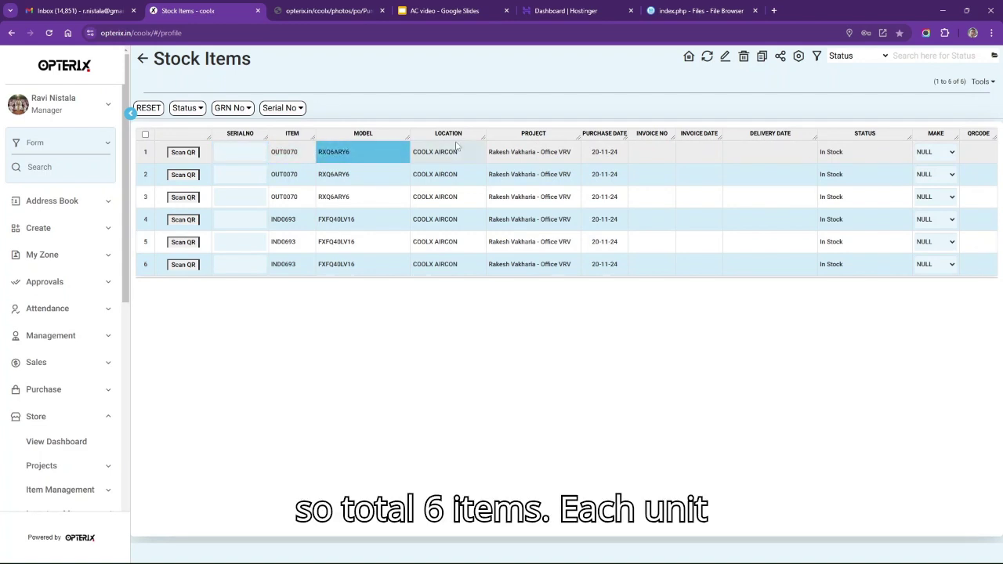
{"action": "left_click", "coordinate": [233, 159]}
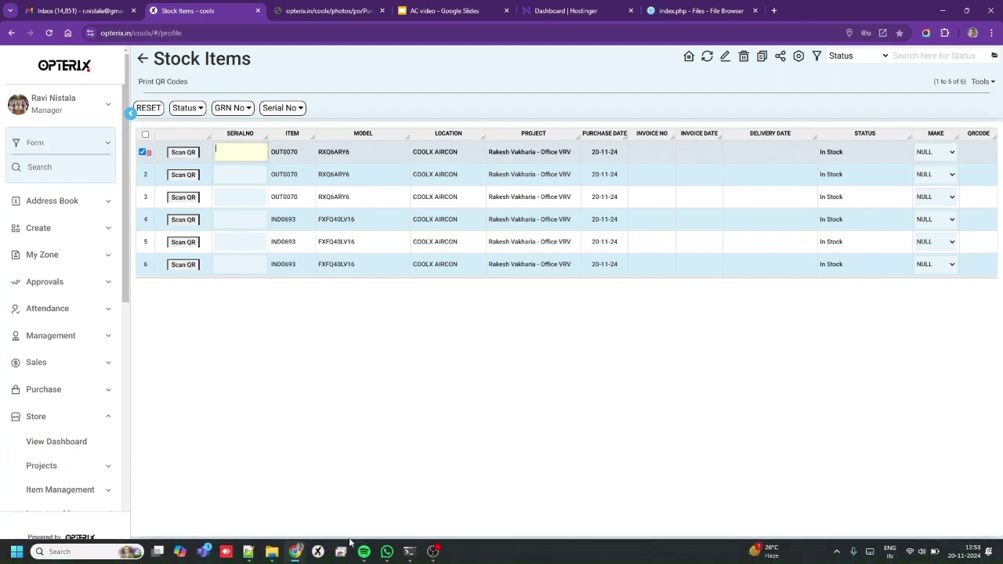
{"action": "key", "text": "ctrl+v"}
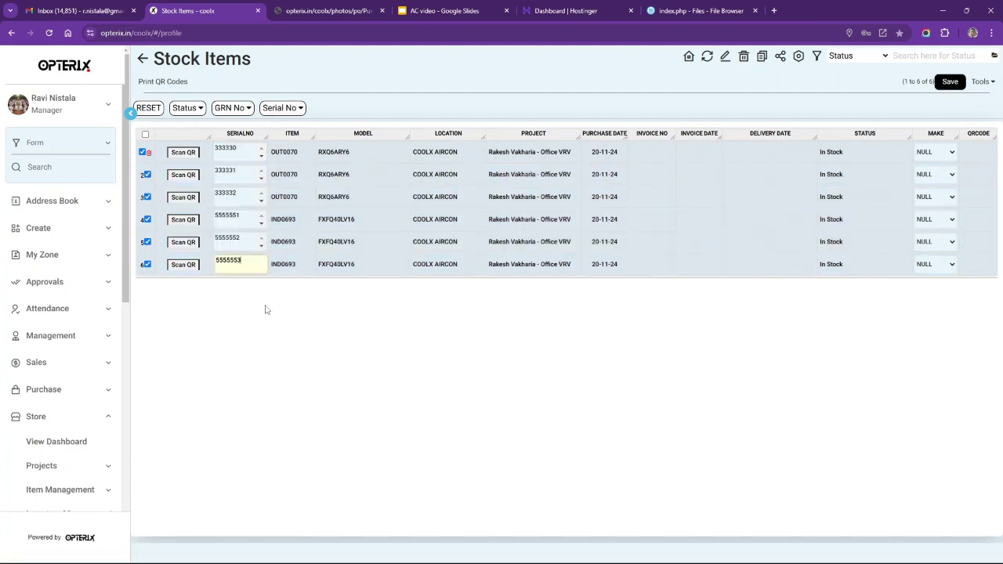
{"action": "left_click", "coordinate": [238, 155]}
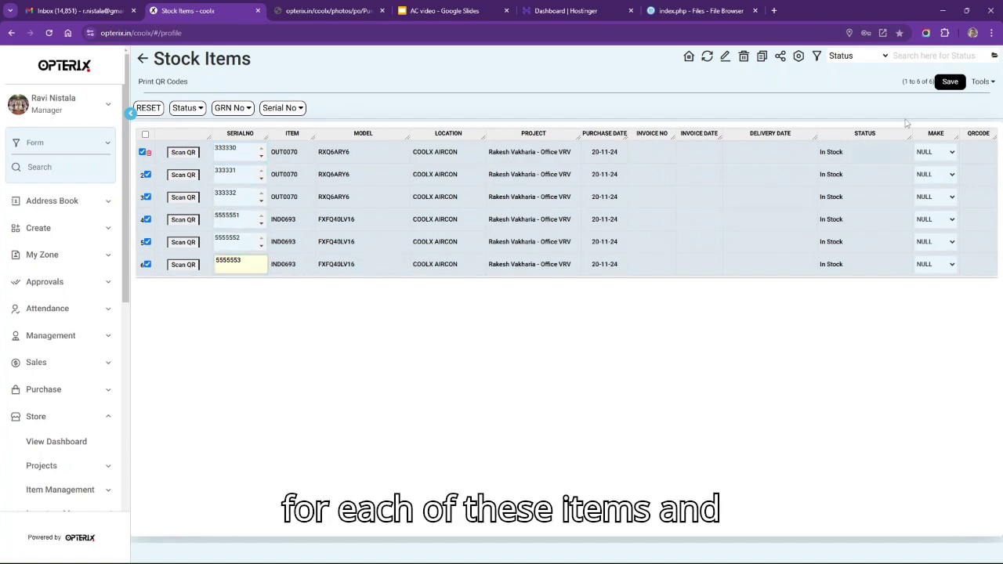
{"action": "left_click", "coordinate": [952, 82]}
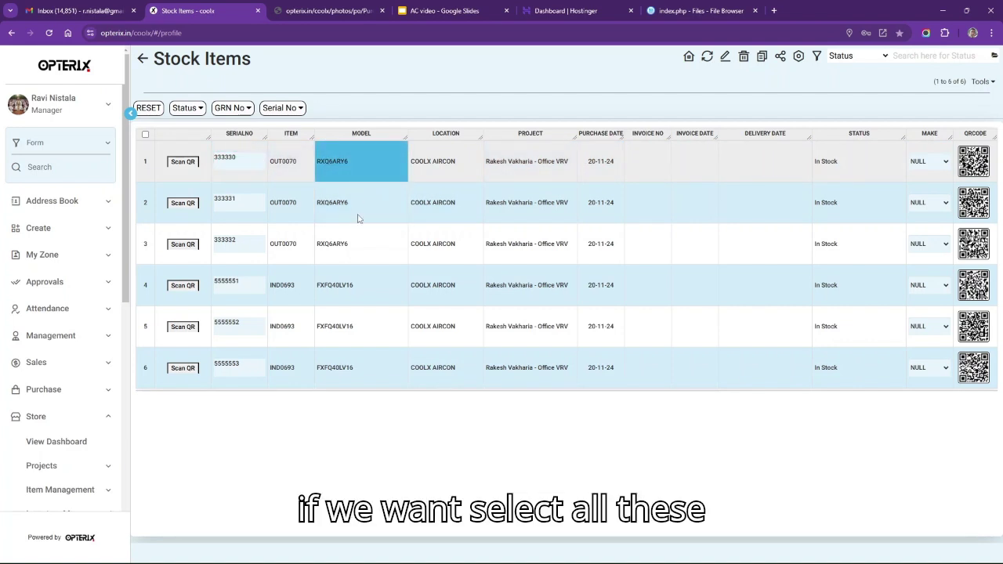
Generate QR code stickers for all six stock items and check the model, serial number and company name on the first sticker.
{"action": "key", "text": "ctrl+a"}
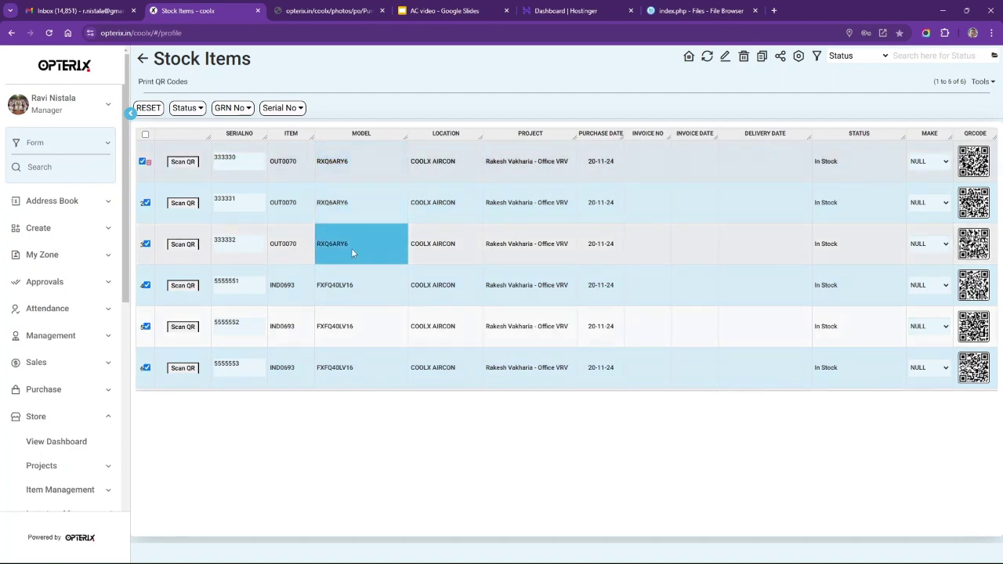
{"action": "left_click", "coordinate": [163, 83]}
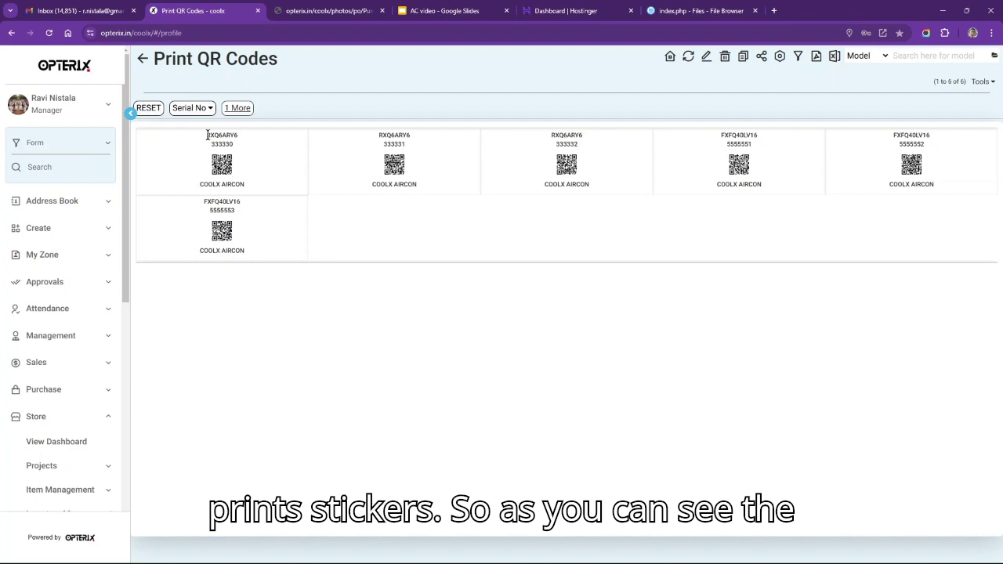
{"action": "mouse_move", "coordinate": [207, 135]}
{"action": "left_mouse_down"}
{"action": "mouse_move", "coordinate": [245, 136]}
{"action": "mouse_move", "coordinate": [238, 149]}
{"action": "left_mouse_up"}
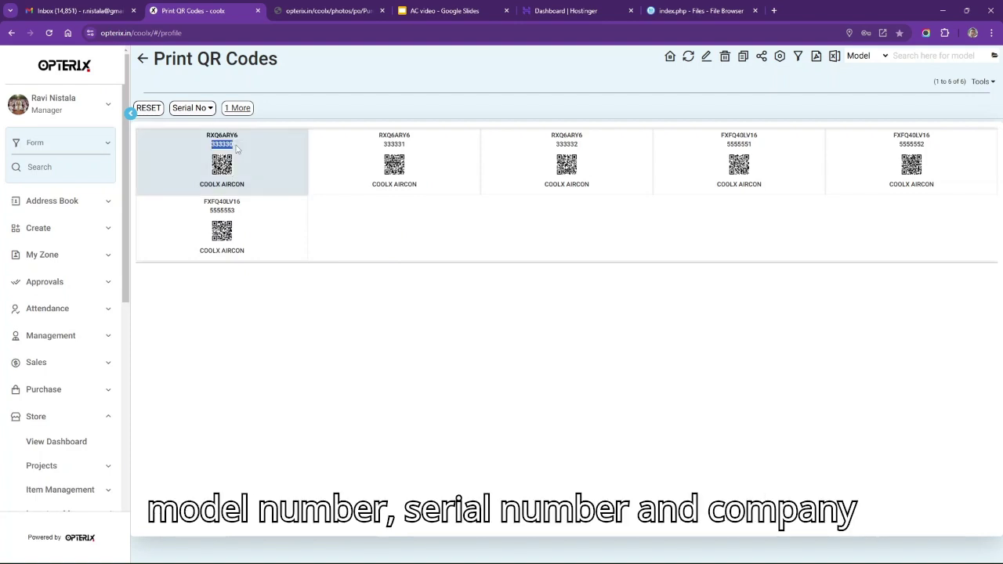
{"action": "left_click_drag", "start_coordinate": [193, 187], "coordinate": [252, 185]}
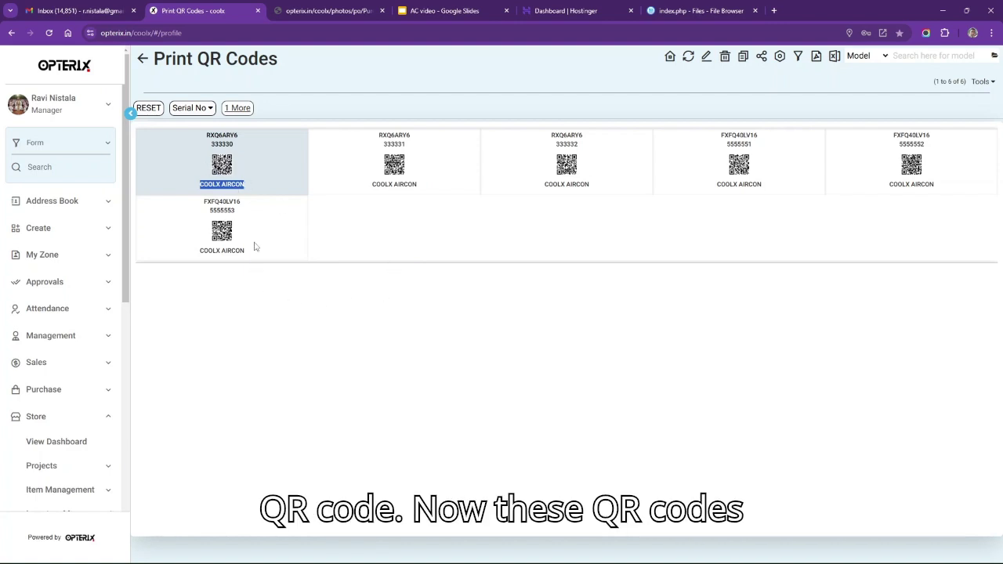
{"action": "left_click", "coordinate": [361, 301]}
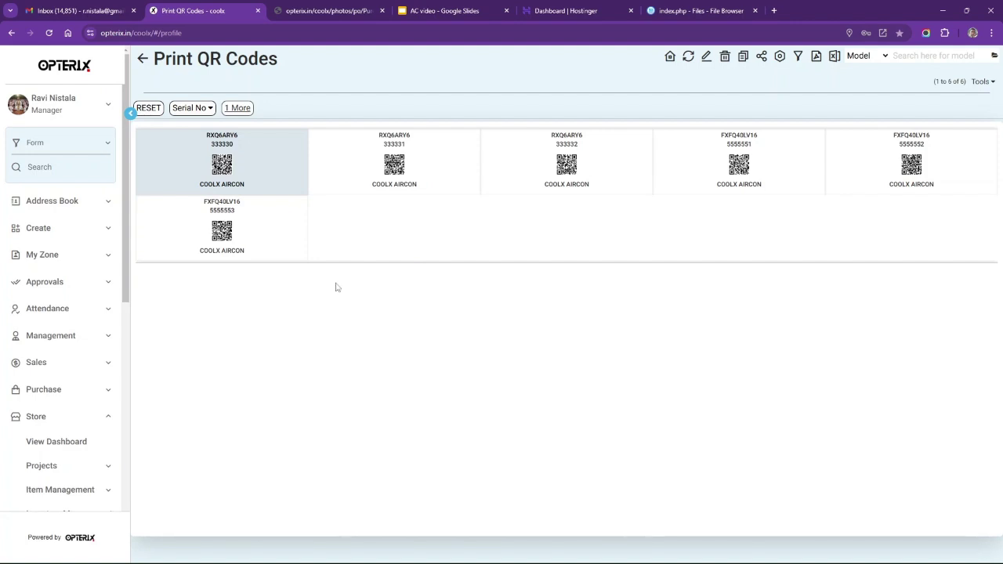
Return to the goods receipt and approve the GRN.
{"action": "left_click", "coordinate": [144, 58]}
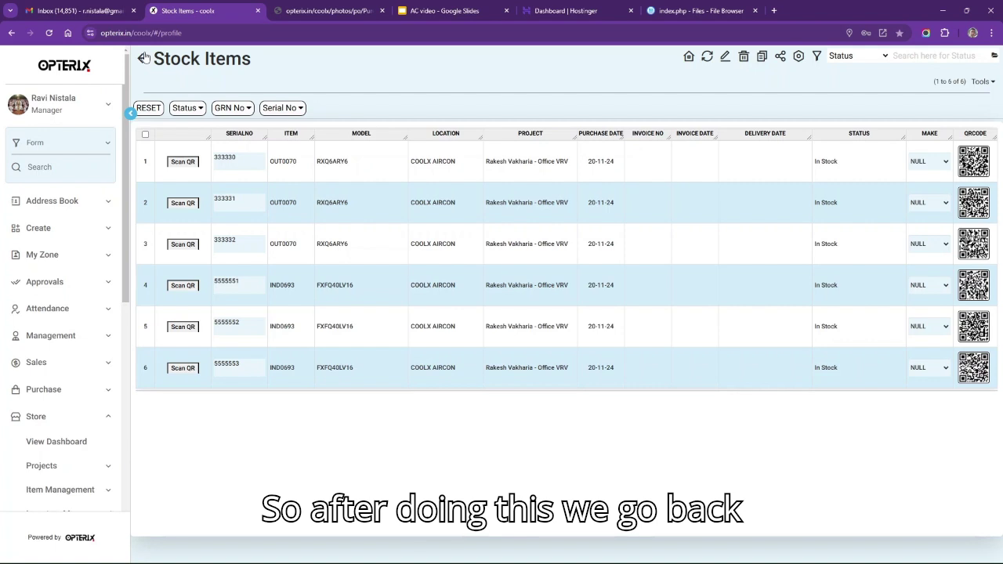
{"action": "left_click", "coordinate": [143, 58]}
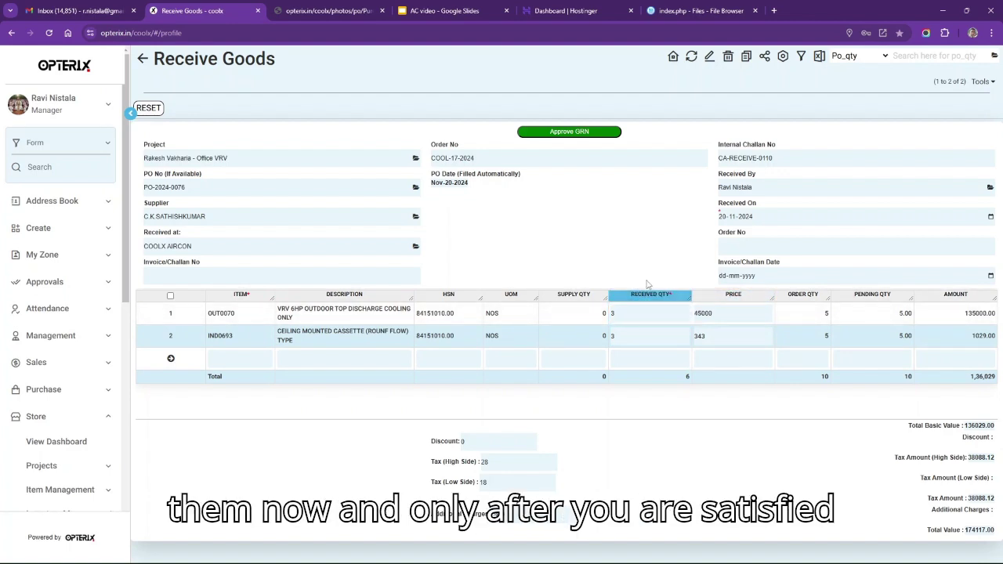
{"action": "left_click", "coordinate": [571, 132]}
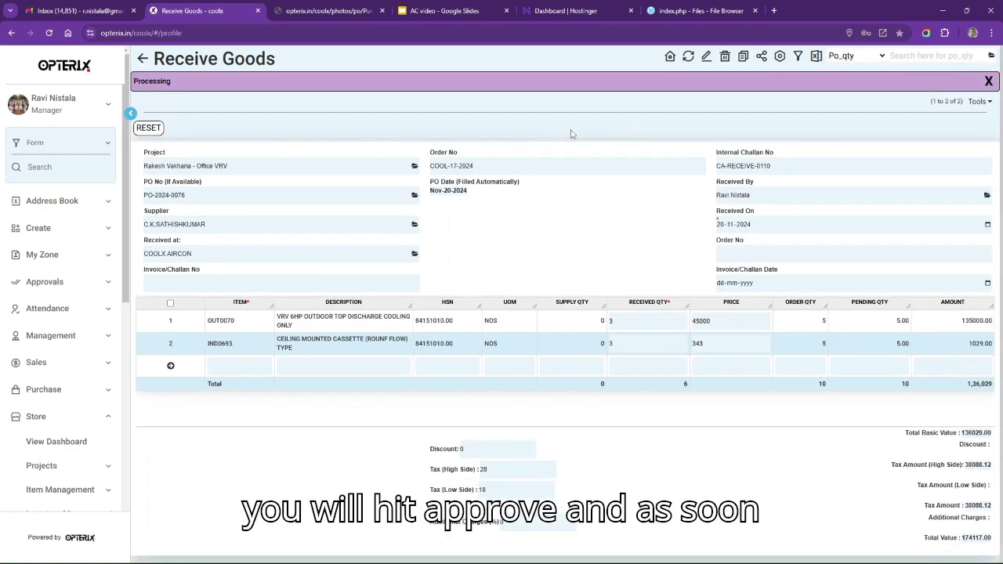
Try to save a received quantity of 4 for the VRV outdoor unit on the approved receipt, and discard the change.
{"action": "left_click", "coordinate": [650, 320]}
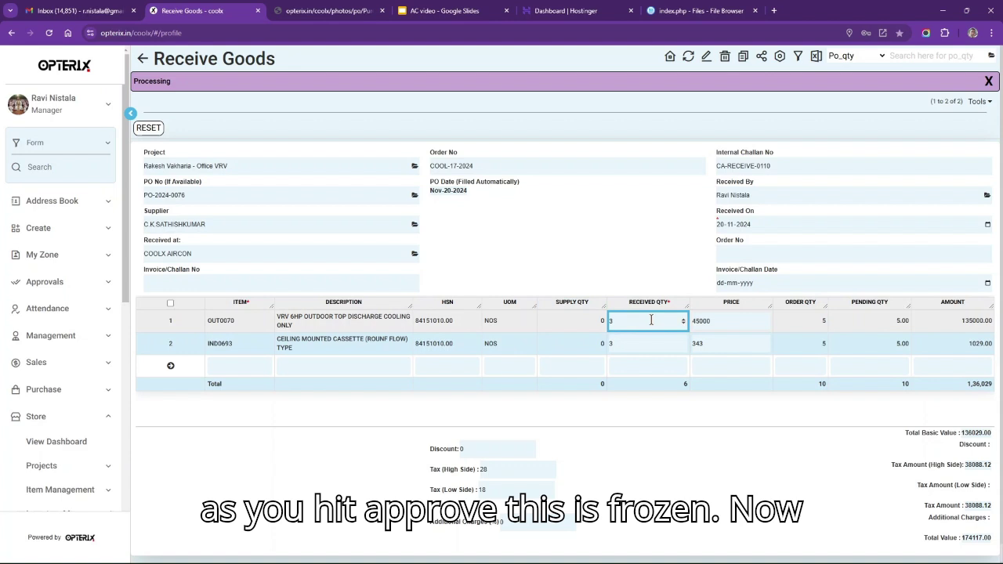
{"action": "key", "text": "Up"}
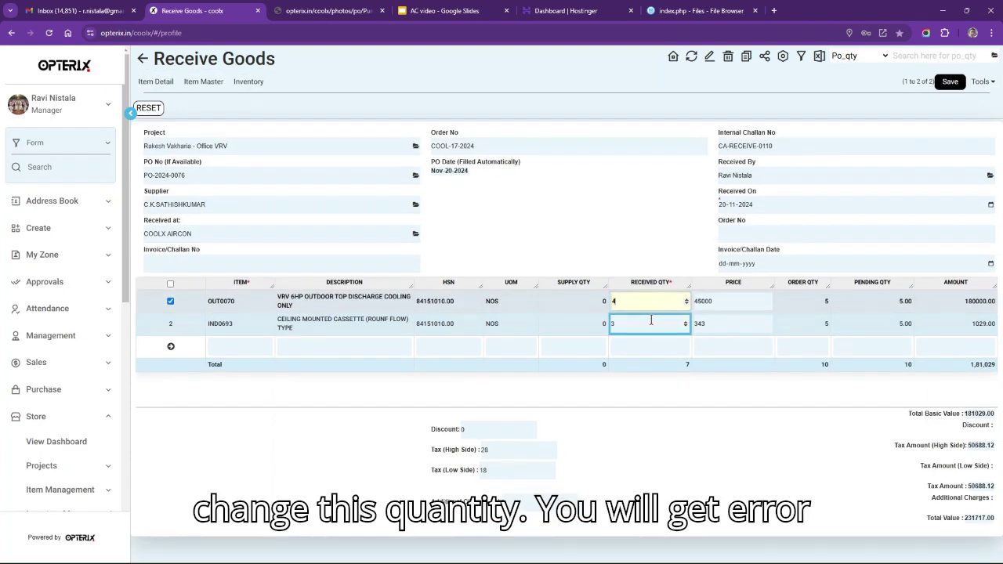
{"action": "left_click", "coordinate": [949, 82]}
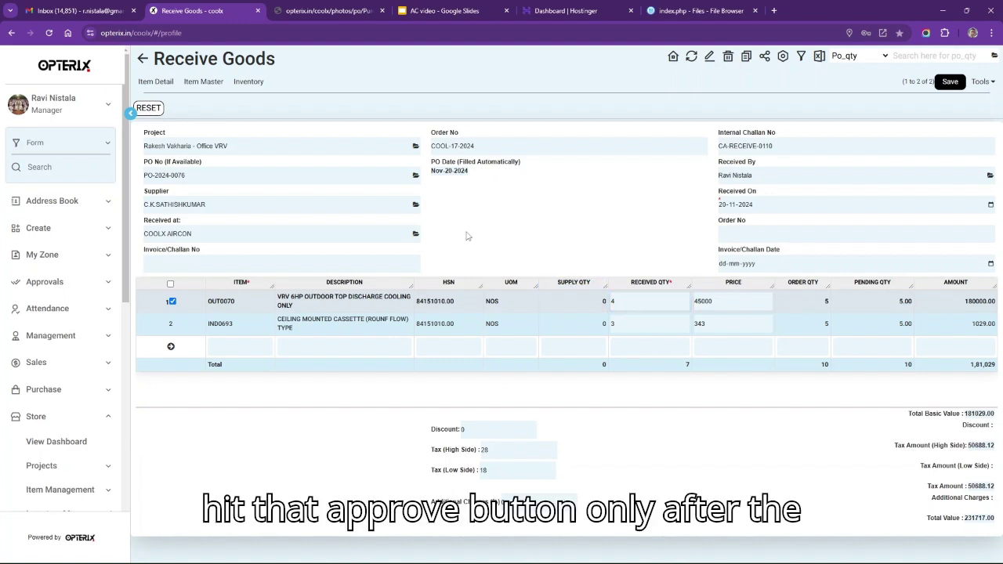
{"action": "left_click", "coordinate": [143, 61]}
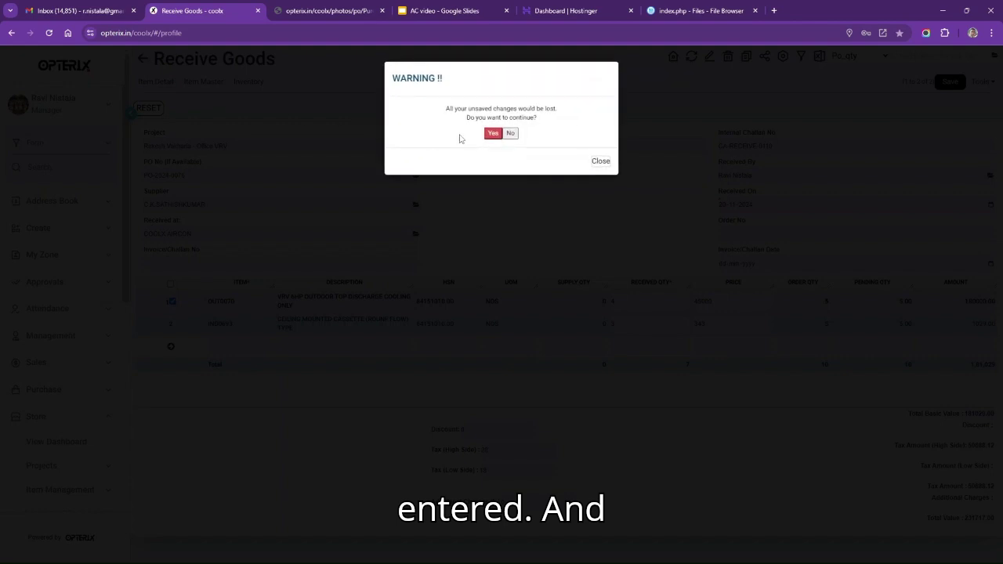
{"action": "left_click", "coordinate": [488, 137]}
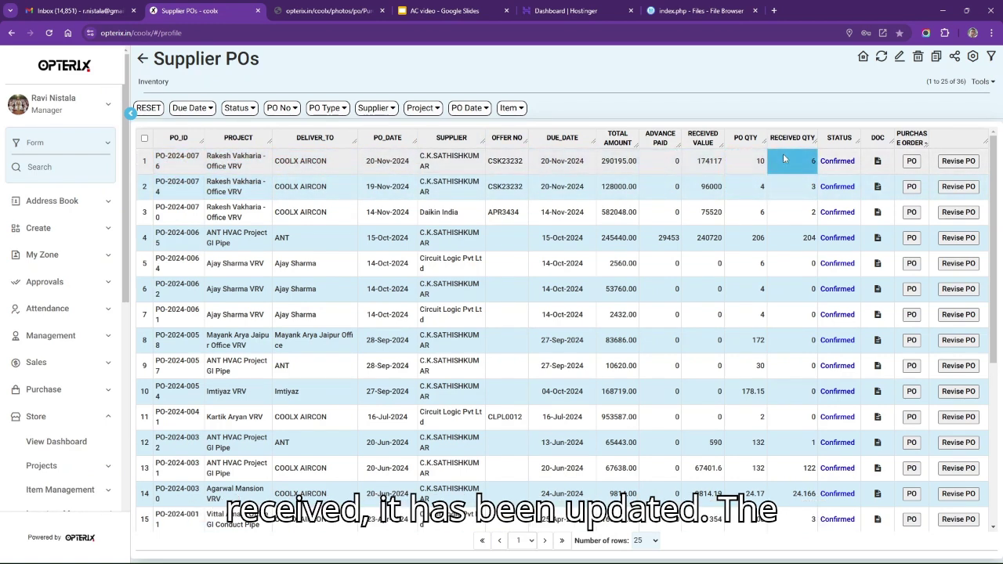
Compare the received quantity with the ordered quantity of the first supplier PO, and select that PO.
{"action": "left_click", "coordinate": [805, 167]}
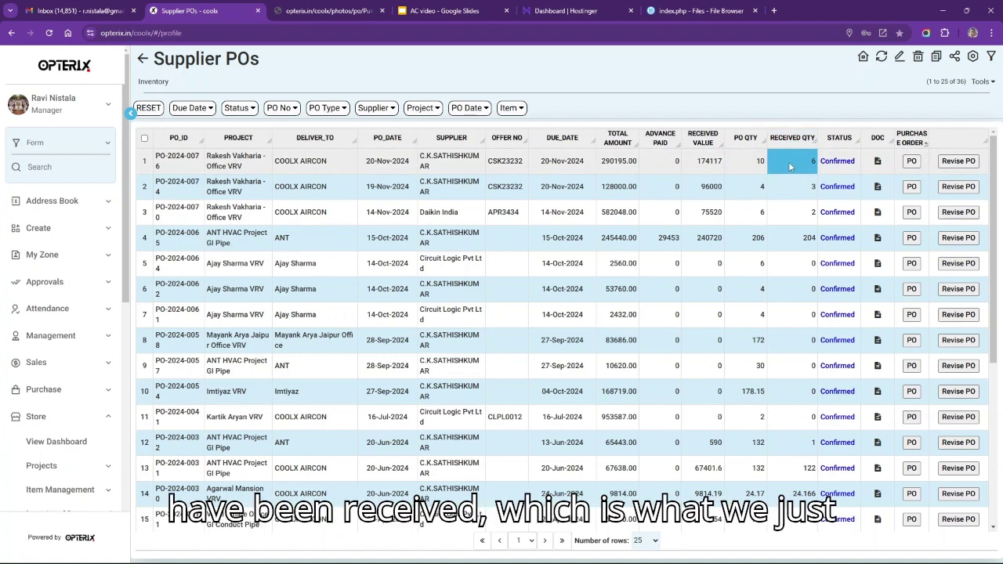
{"action": "key", "text": "Left"}
{"action": "key", "text": "Left"}
{"action": "key", "text": "Left"}
{"action": "key", "text": "Left"}
{"action": "key", "text": "Left"}
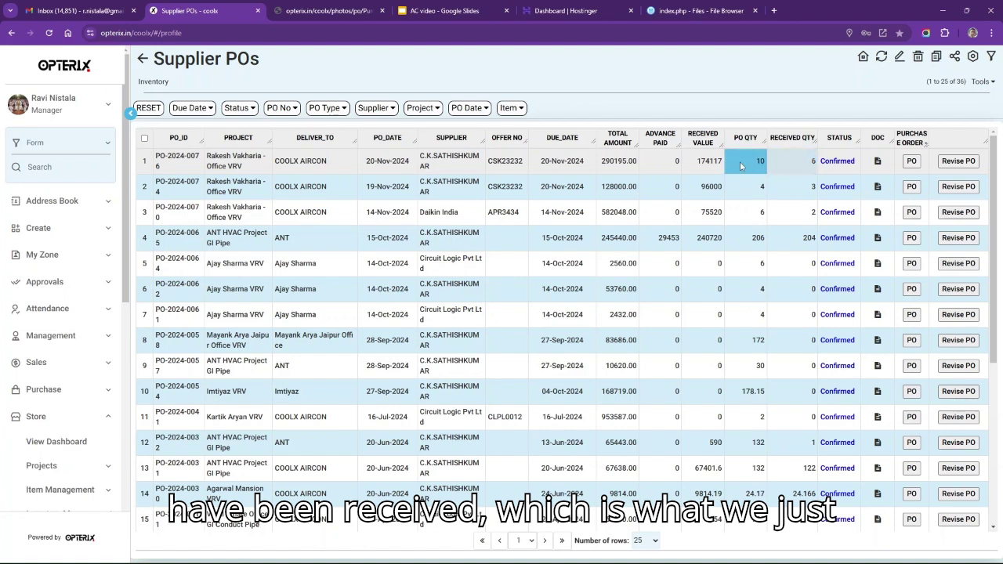
{"action": "left_click", "coordinate": [595, 171]}
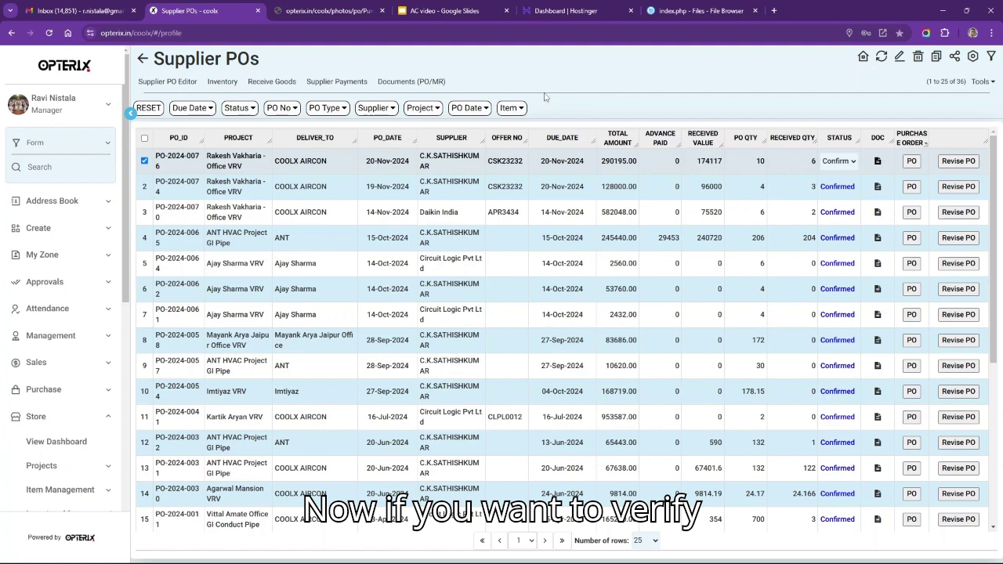
Search the forms for "inve" and open Inventory.
{"action": "left_click", "coordinate": [56, 172]}
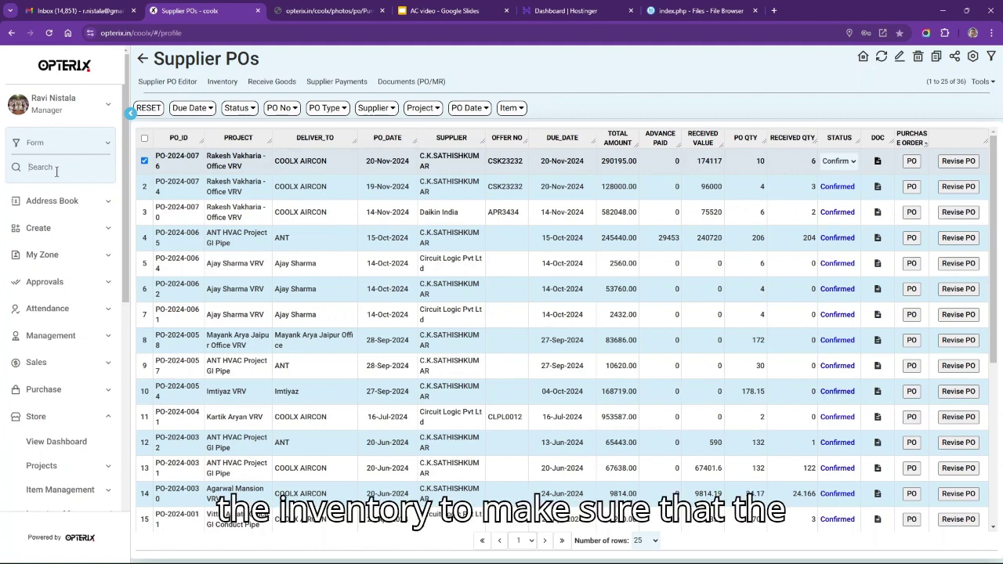
{"action": "type", "text": "inve"}
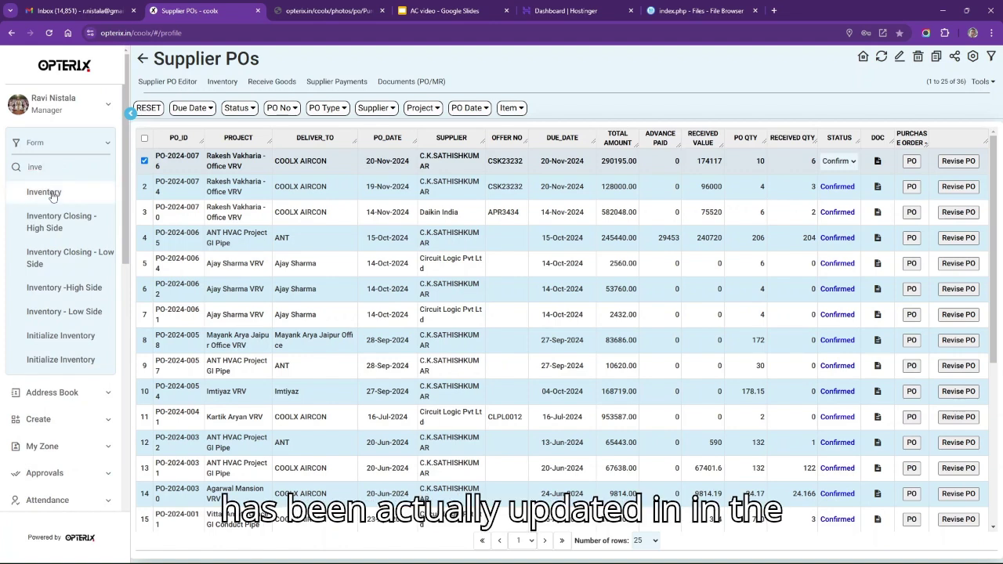
{"action": "left_click", "coordinate": [51, 194]}
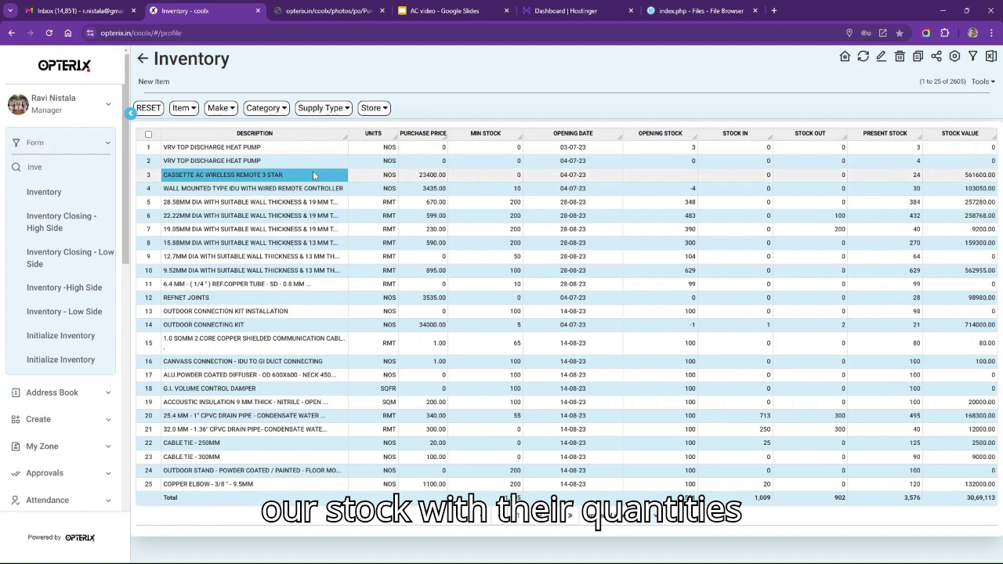
Filter the inventory to item OUT0070 using the outdoor unit's description copied from the purchase order, and return to the supplier POs.
{"action": "left_click", "coordinate": [180, 110]}
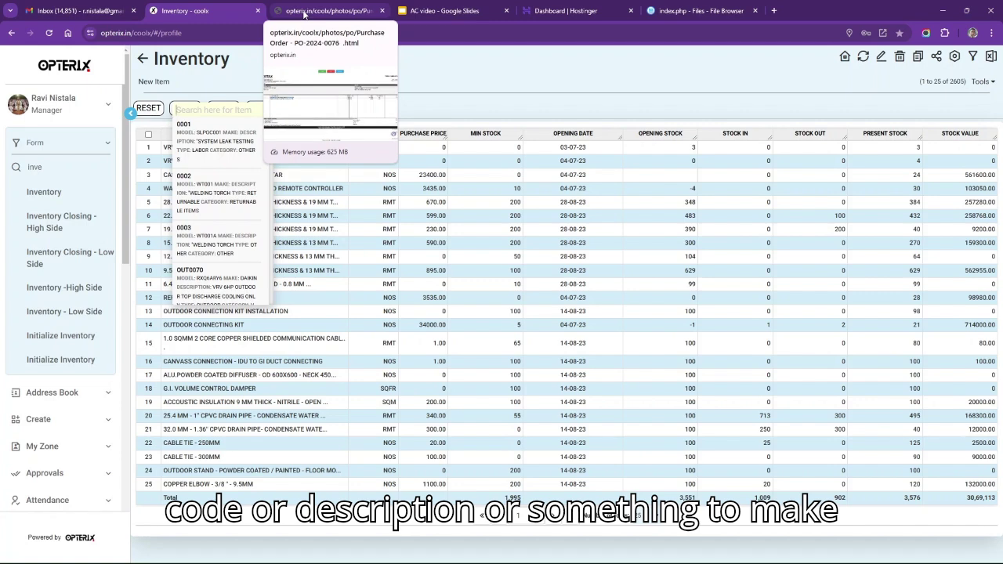
{"action": "left_click", "coordinate": [304, 11]}
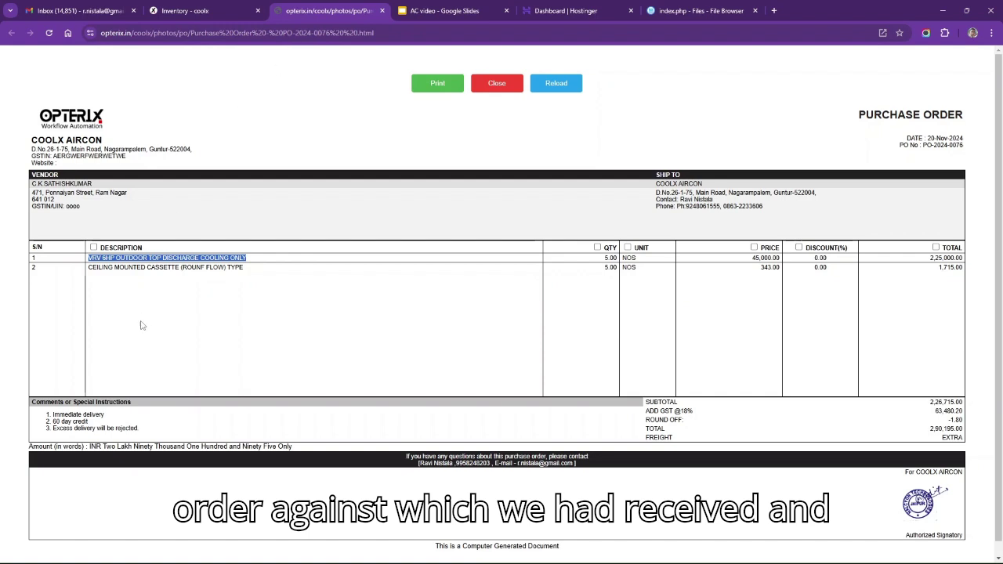
{"action": "key", "text": "ctrl+c"}
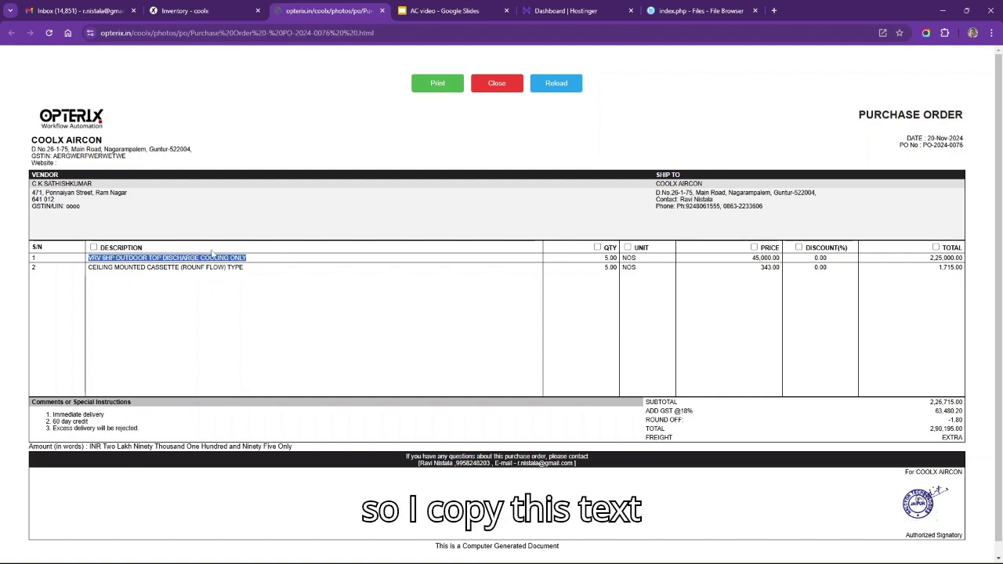
{"action": "left_click", "coordinate": [182, 11]}
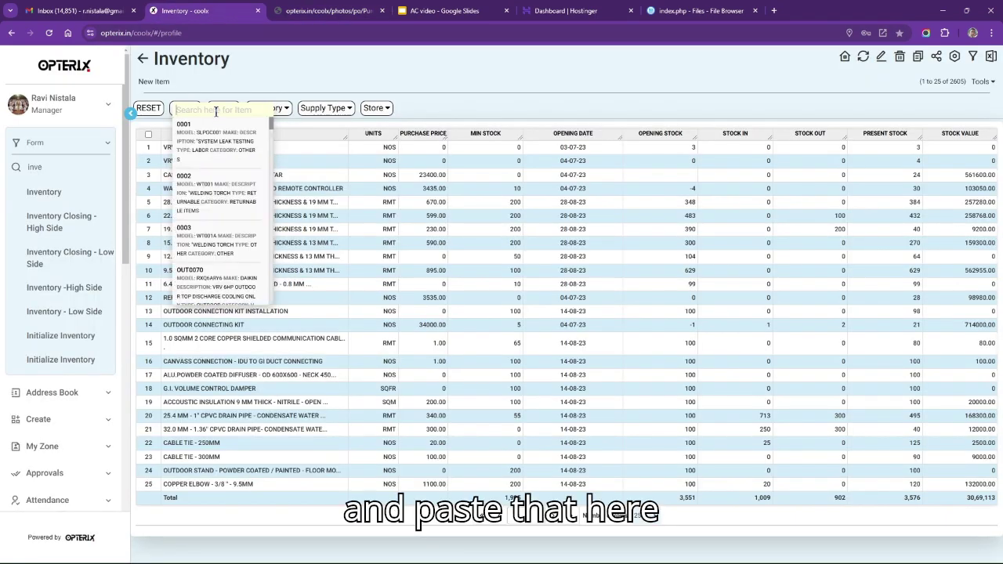
{"action": "key", "text": "ctrl+v"}
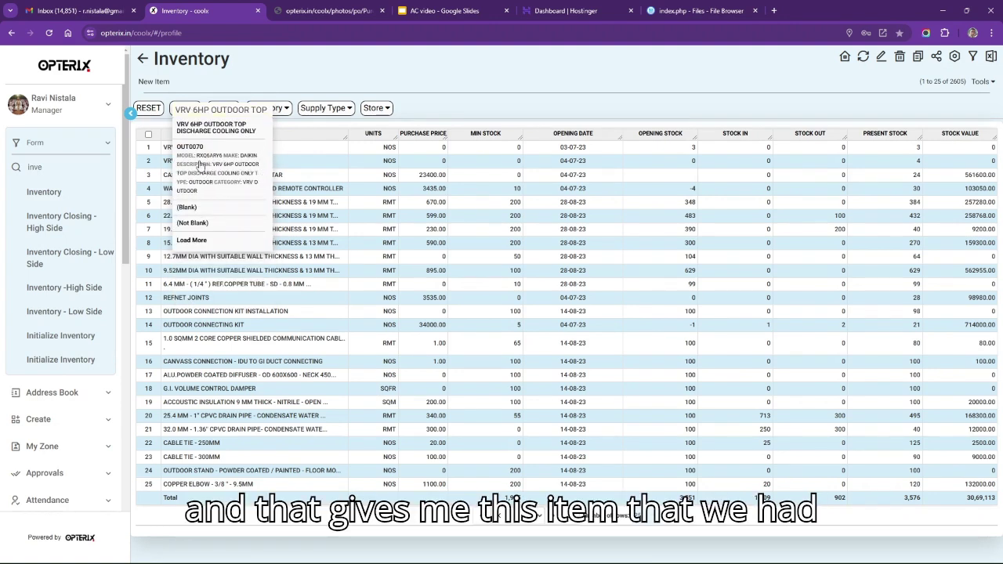
{"action": "left_click", "coordinate": [201, 164]}
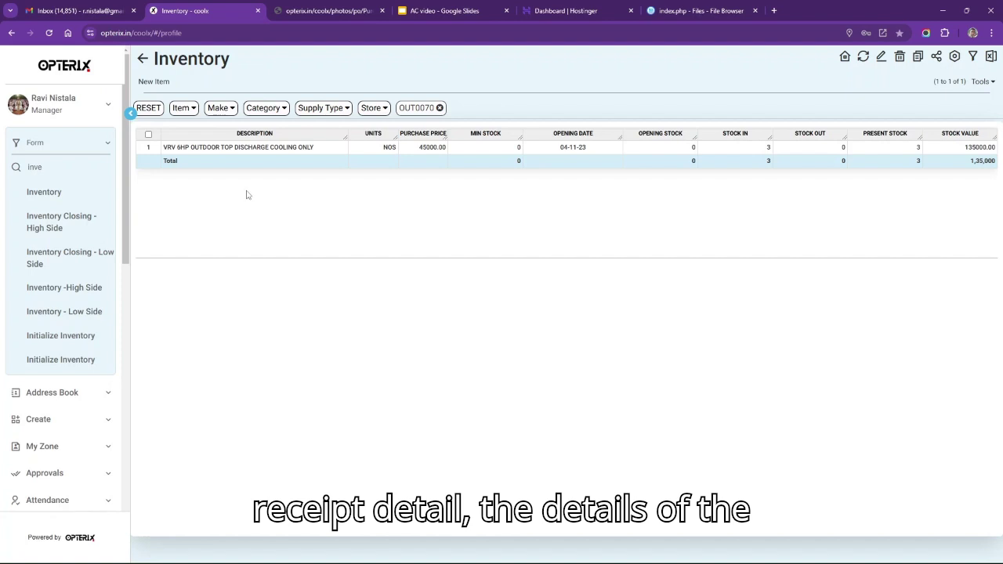
{"action": "left_click", "coordinate": [141, 60]}
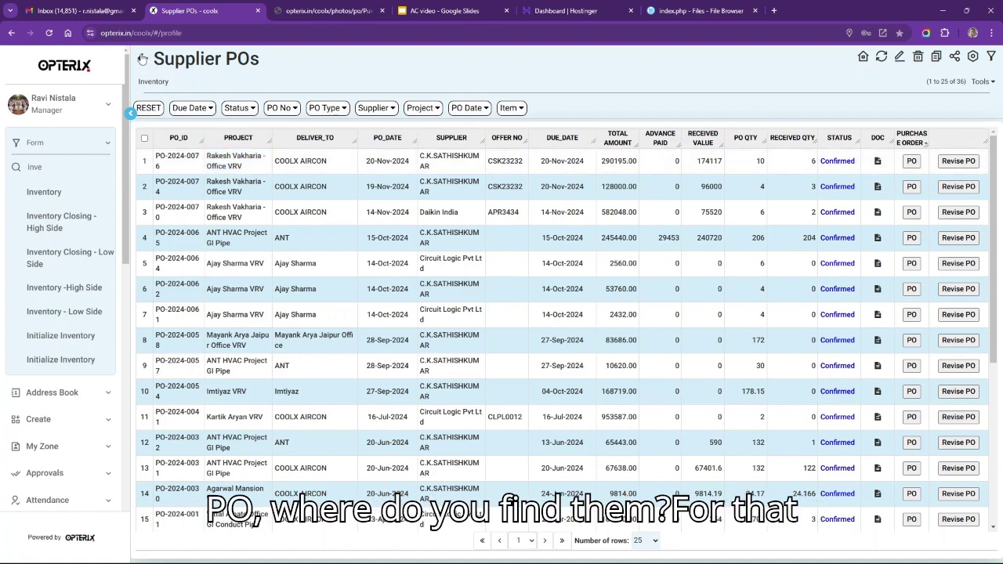
Open the Goods Received records from the Store dashboard and view the receipt detail of the second record.
{"action": "left_click", "coordinate": [142, 60]}
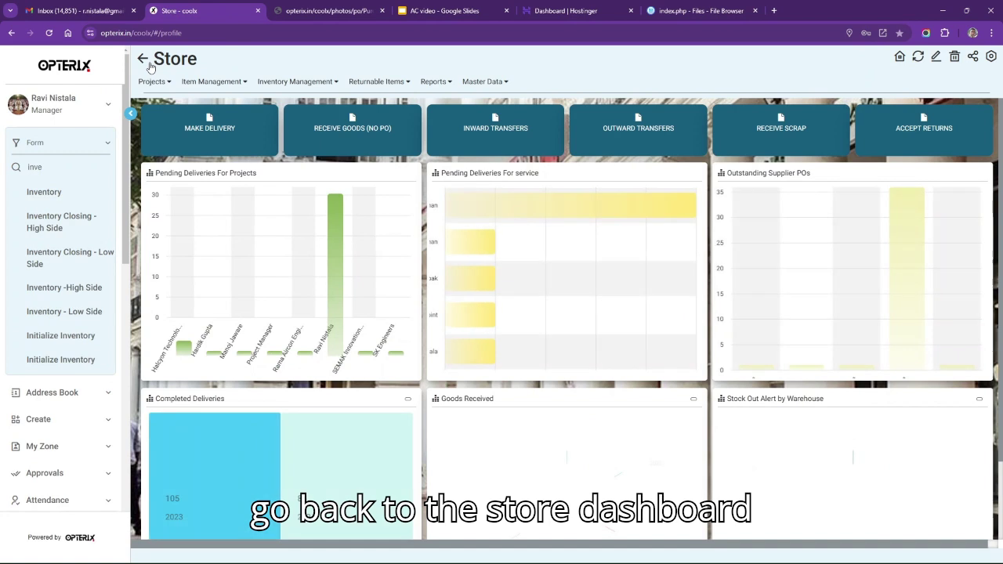
{"action": "left_click", "coordinate": [287, 82]}
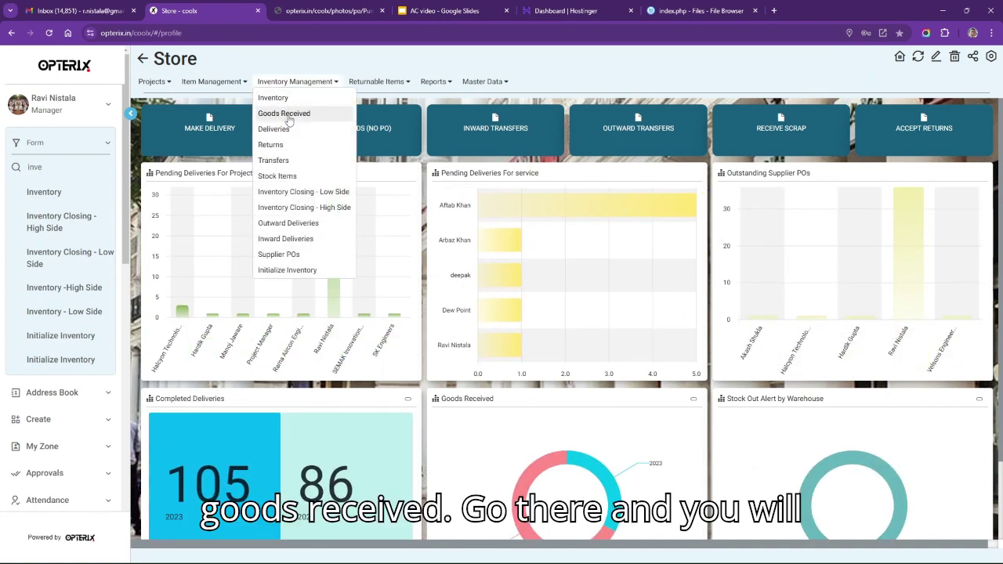
{"action": "left_click", "coordinate": [289, 115]}
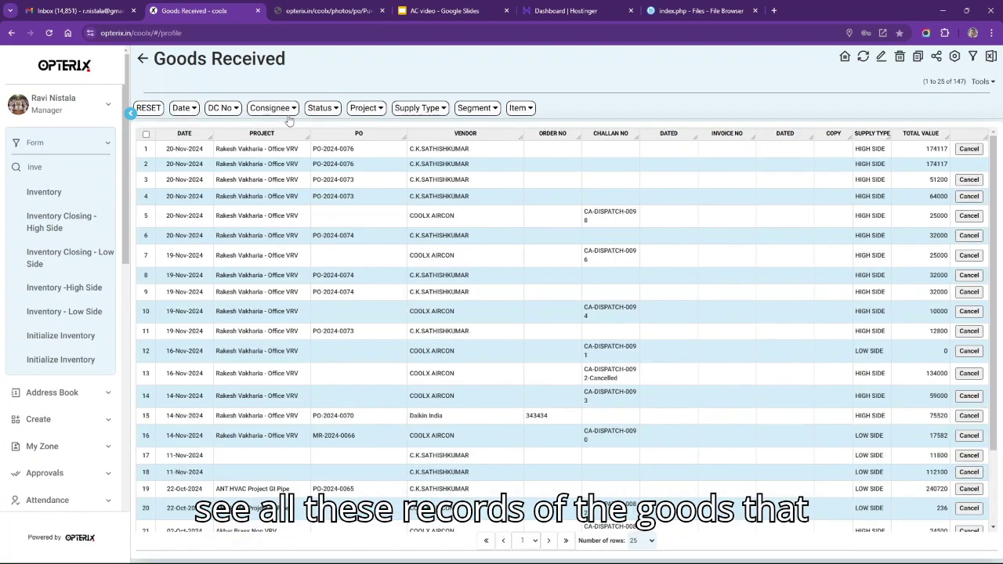
{"action": "left_click", "coordinate": [348, 164]}
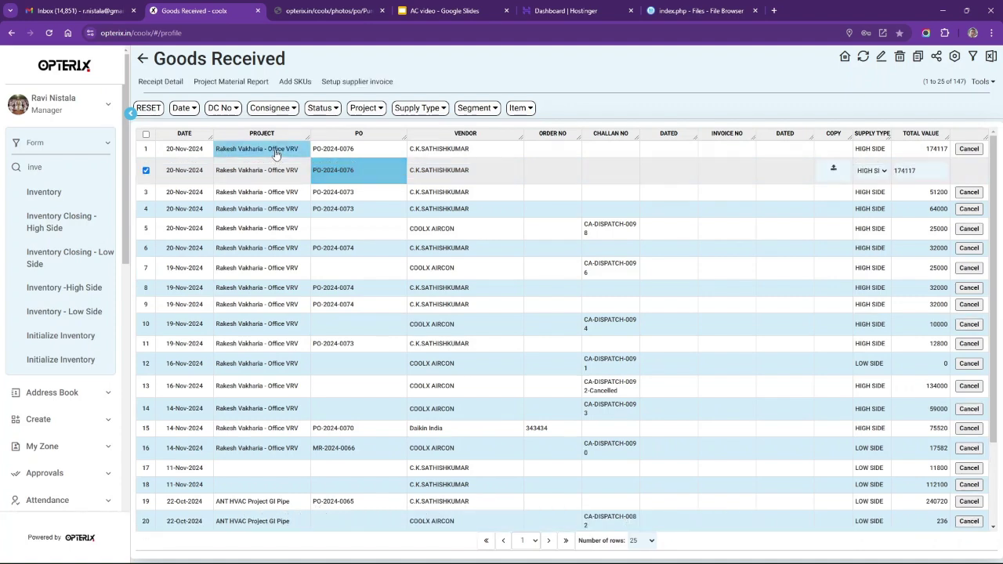
{"action": "left_click", "coordinate": [160, 83]}
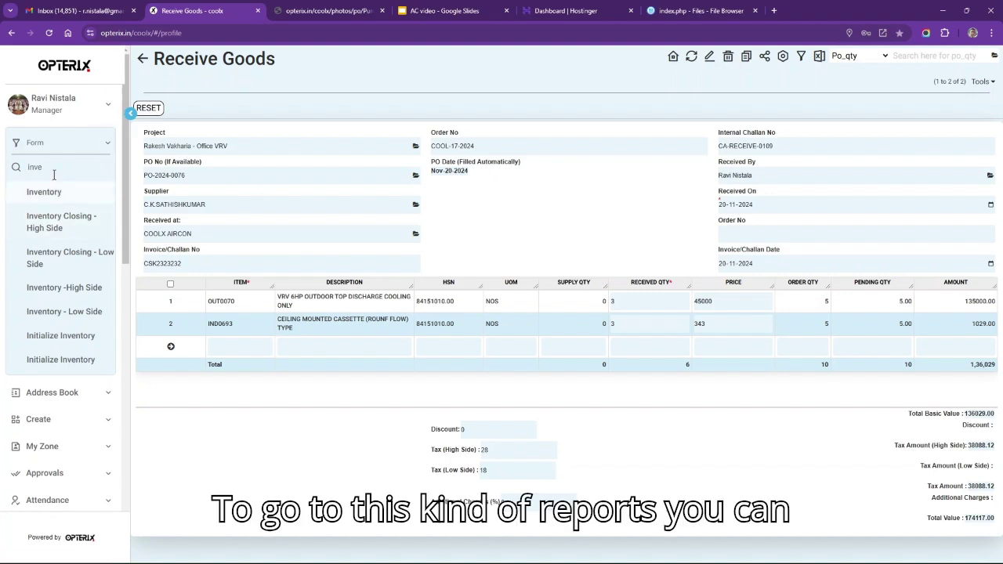
Search the forms for "receive" and open Goods Received.
{"action": "left_click_drag", "start_coordinate": [43, 167], "coordinate": [3, 171]}
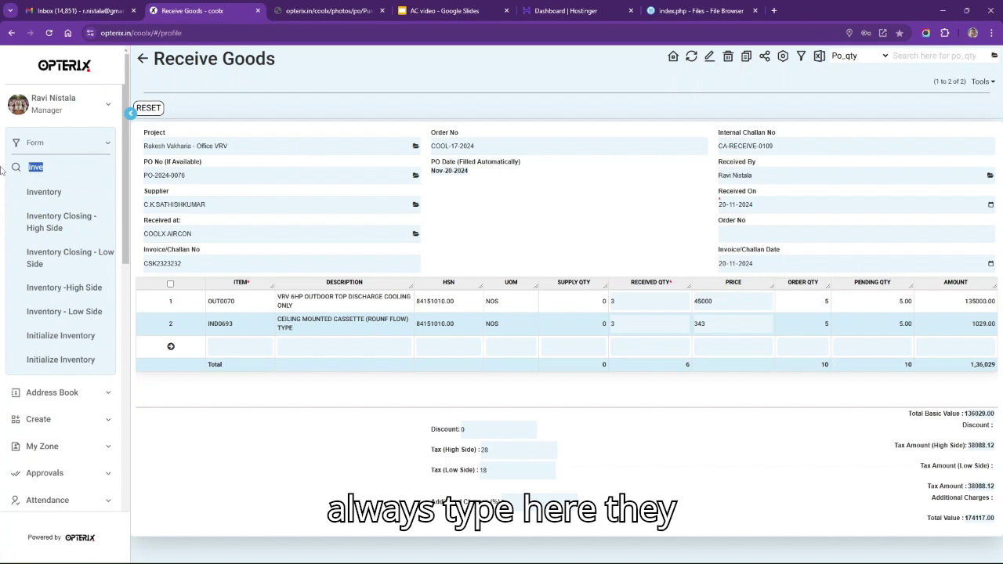
{"action": "type", "text": "receive"}
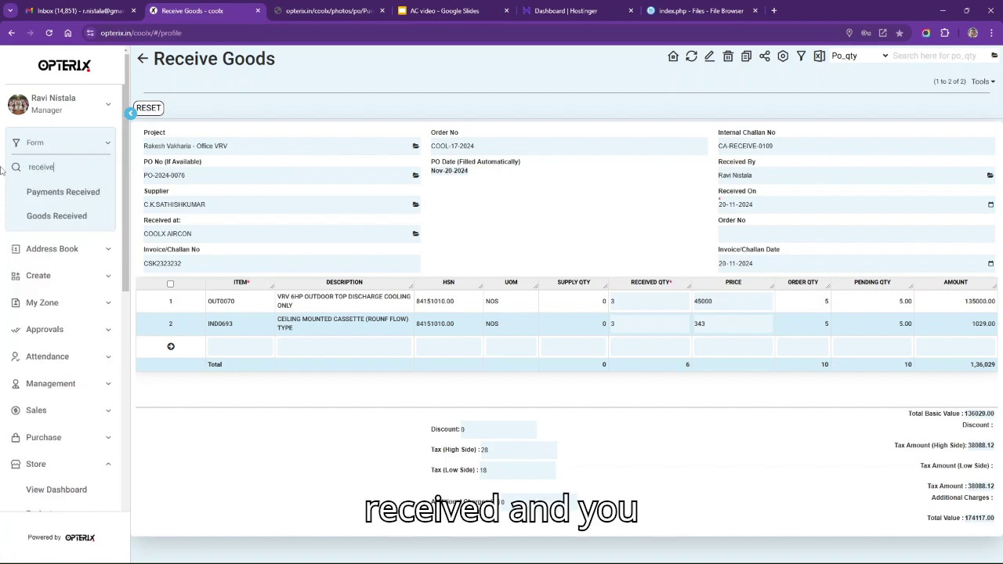
{"action": "left_click", "coordinate": [57, 216]}
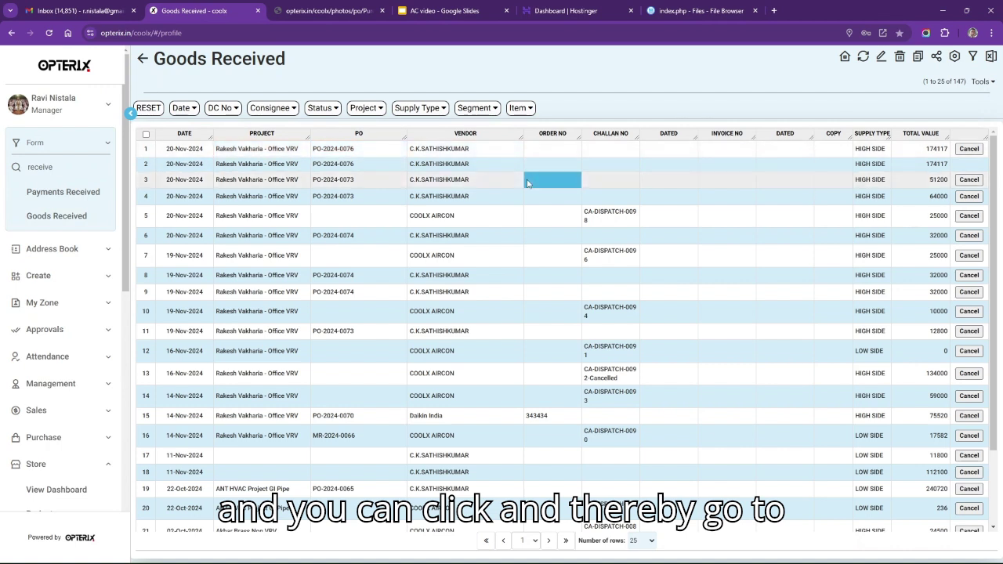
{"action": "double_click", "coordinate": [43, 167]}
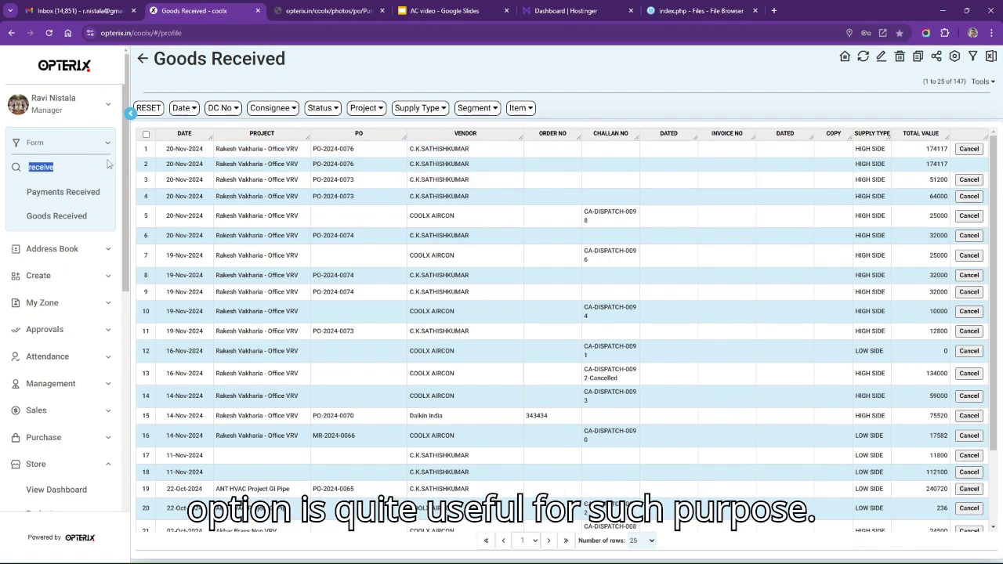